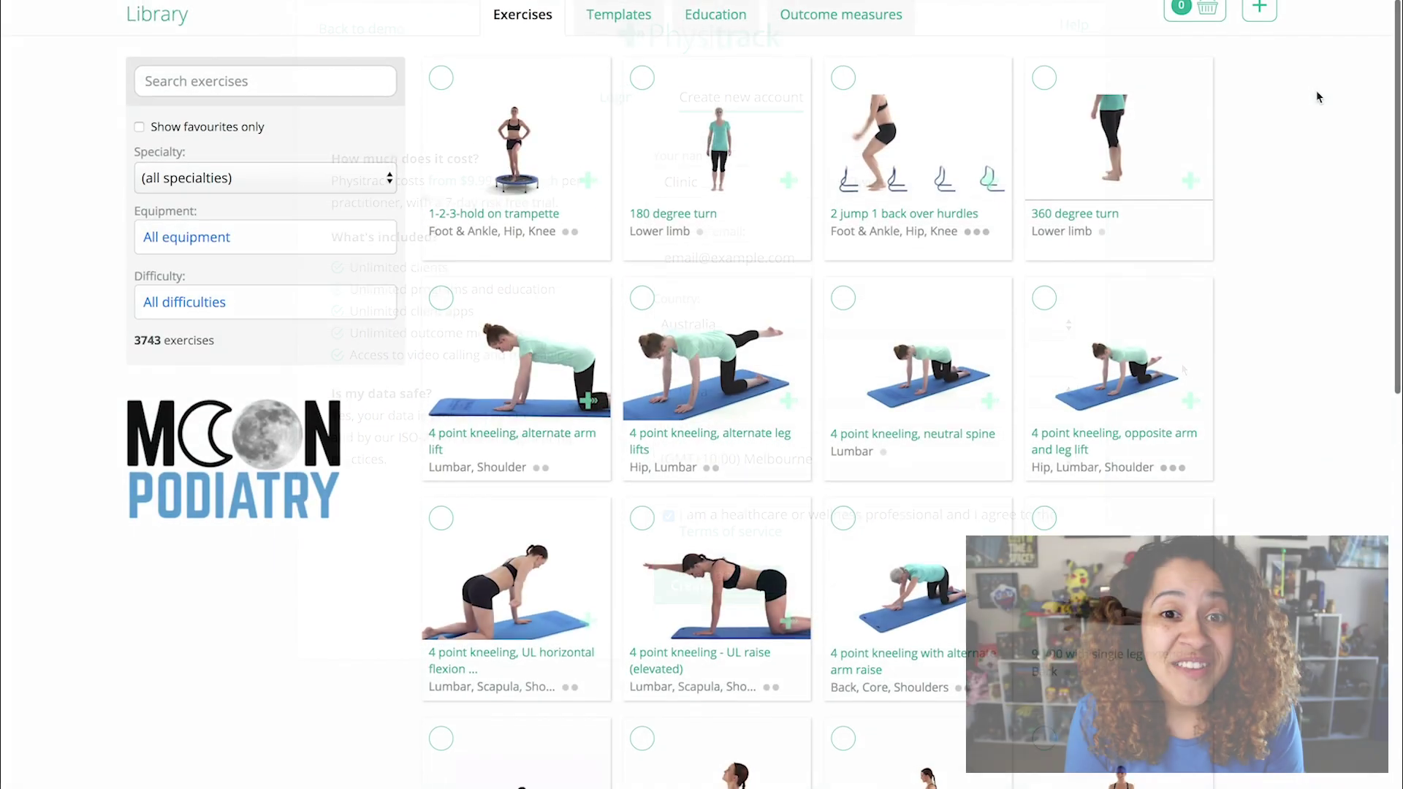
Open the AAROM elbow extension sitting exercise and play its demonstration video
scroll(1319, 97, down, 2)
scroll(1319, 97, down, 5)
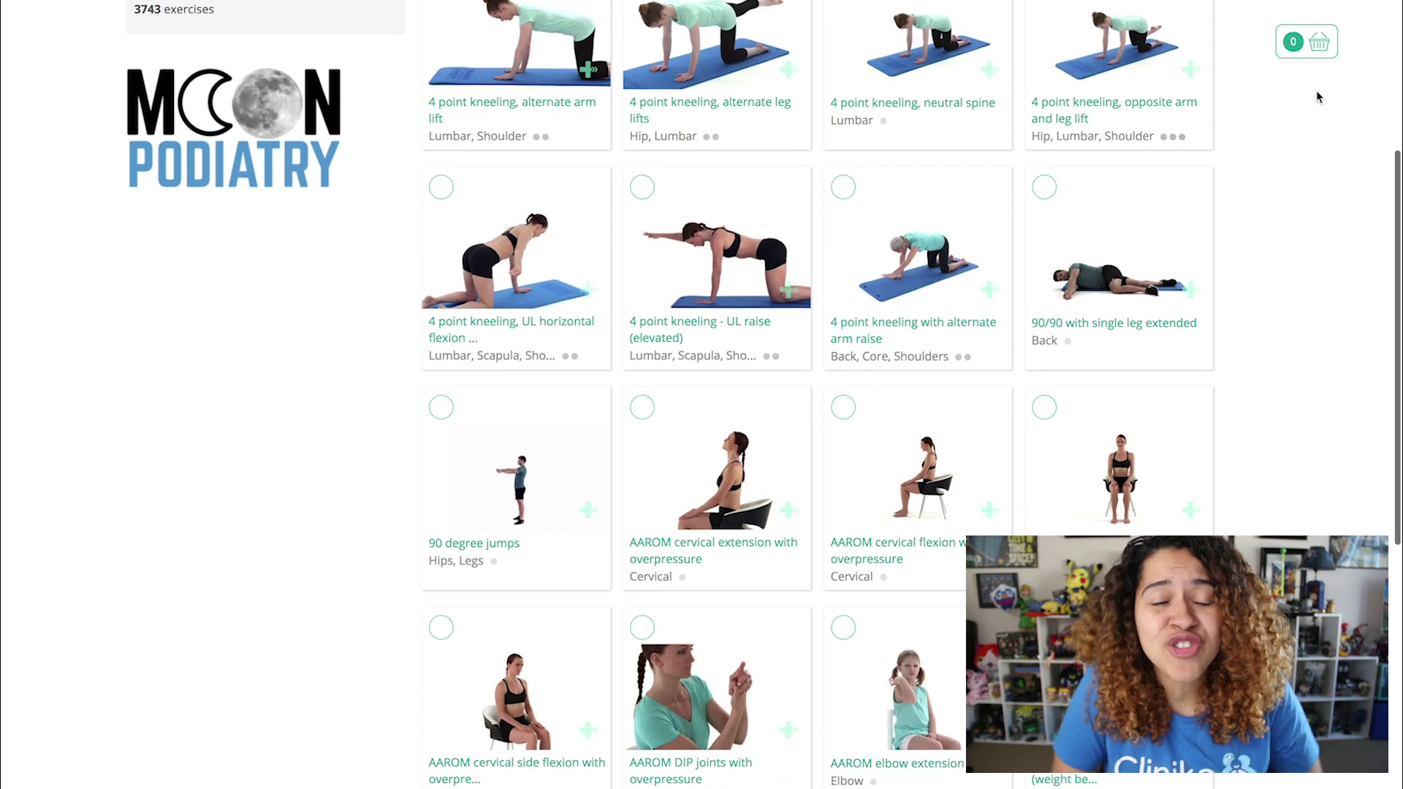
scroll(1319, 97, down, 4)
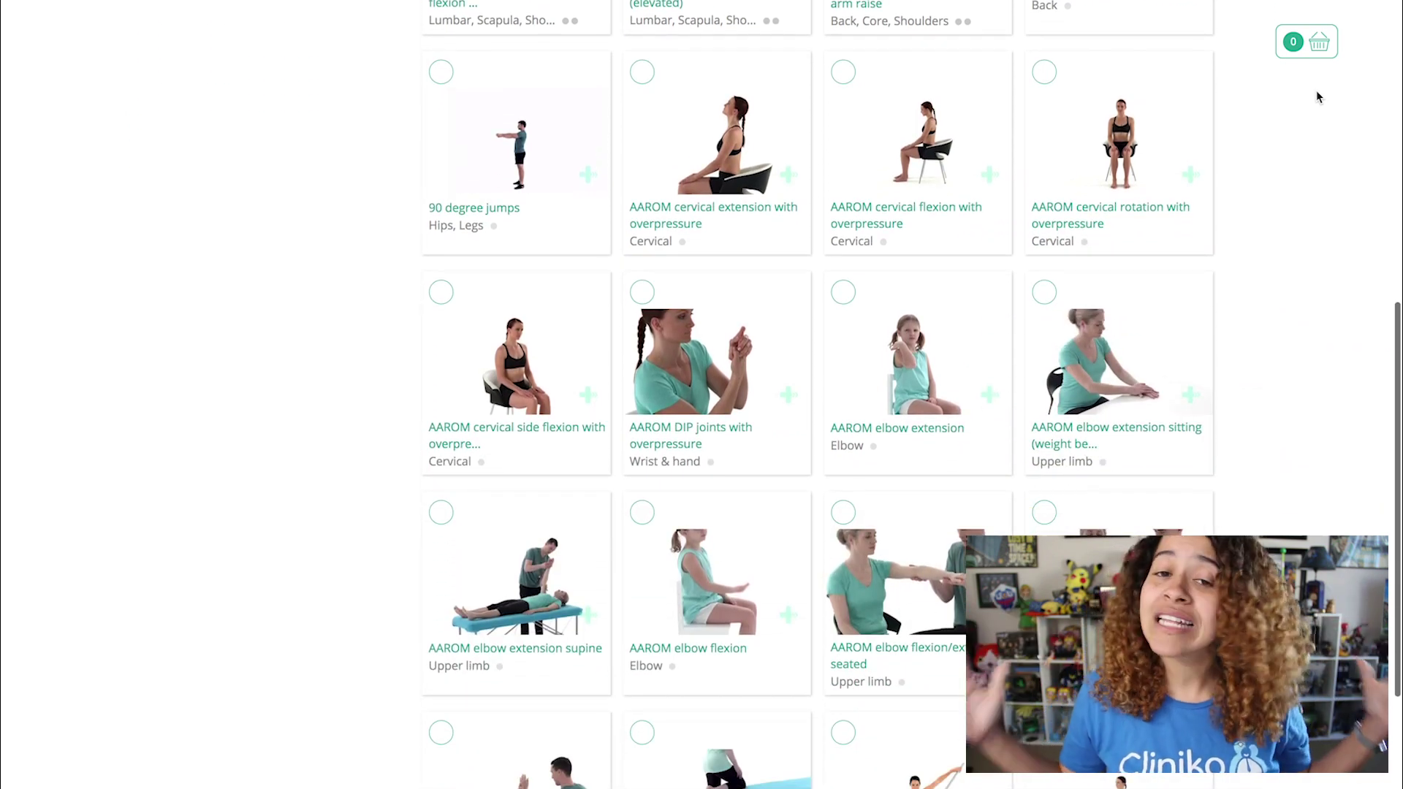
scroll(1317, 90, down, 1)
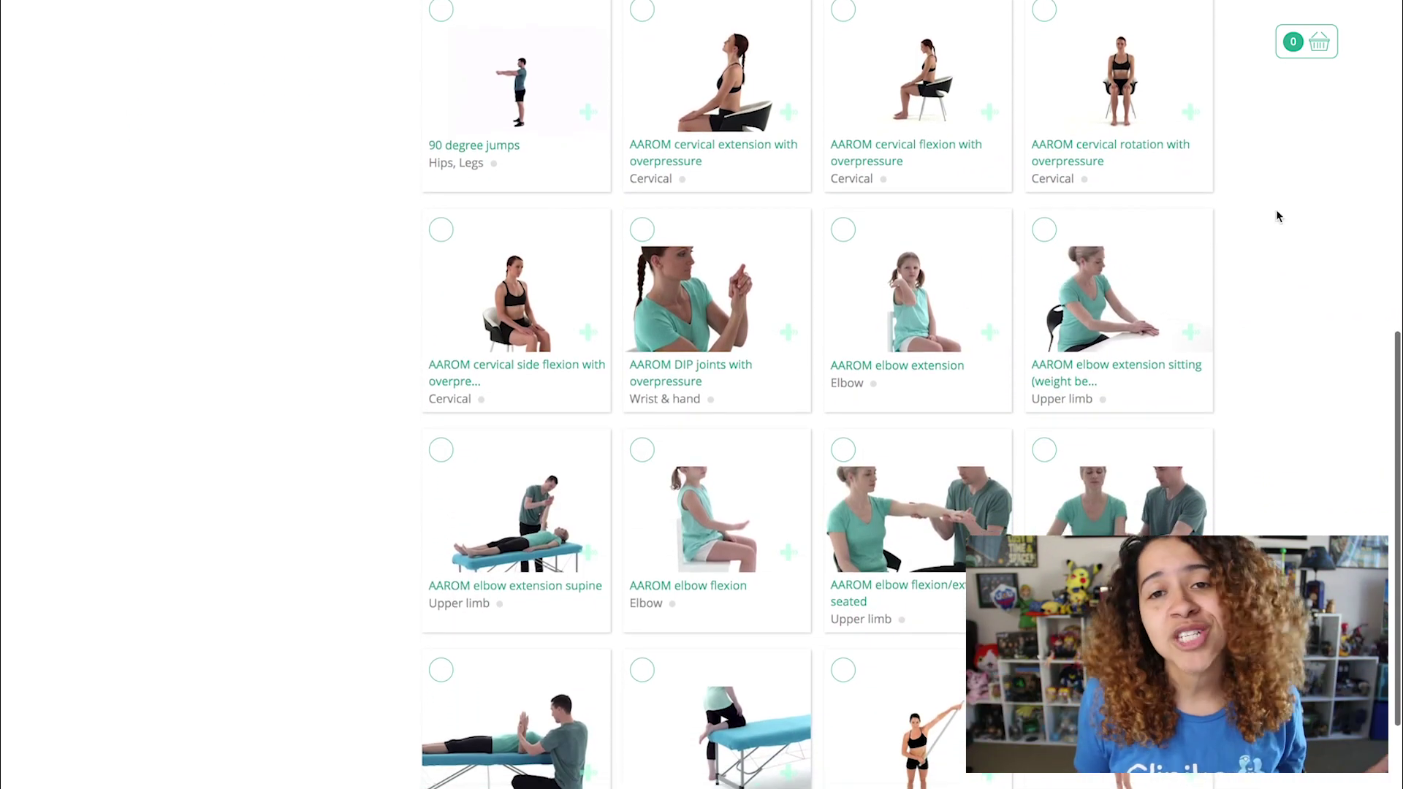
click(1156, 289)
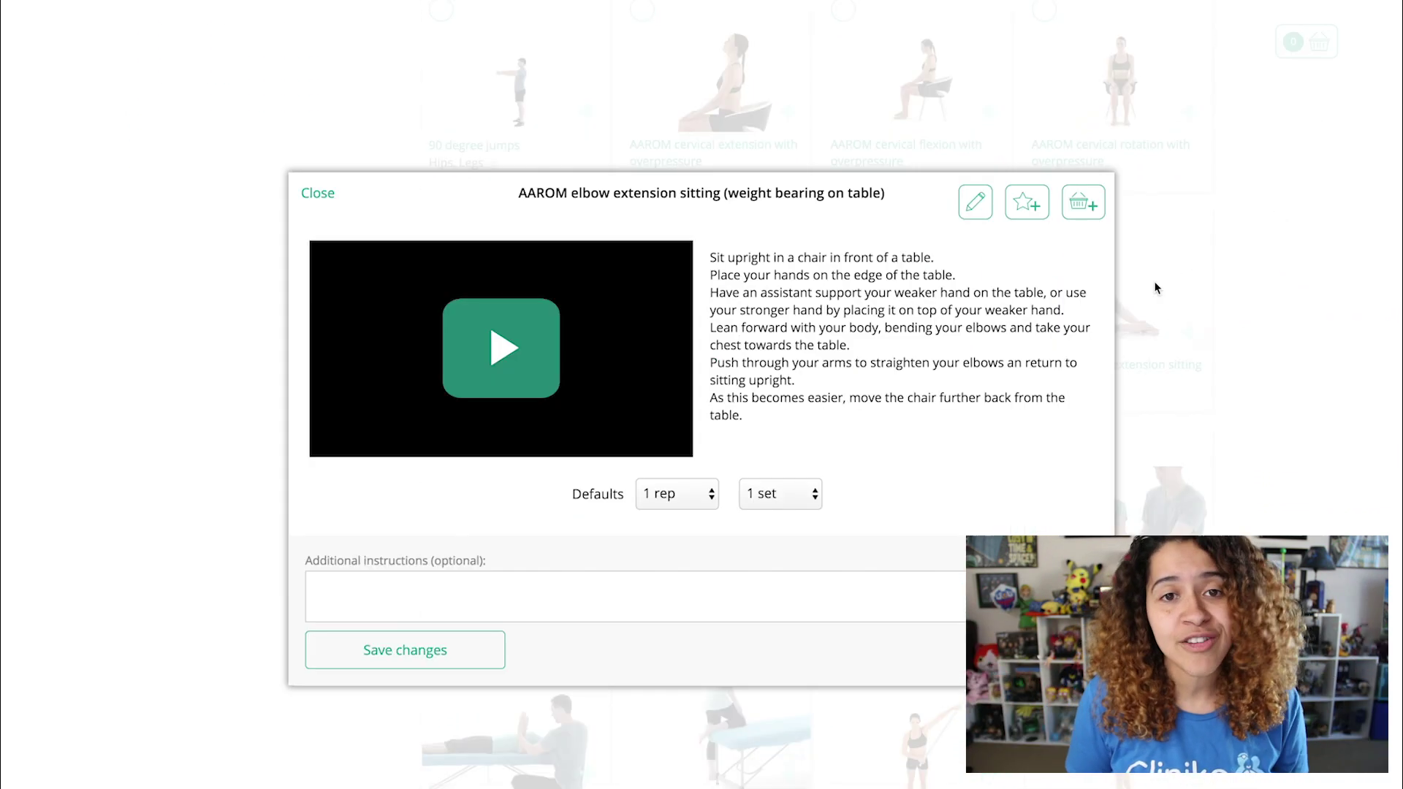
click(513, 352)
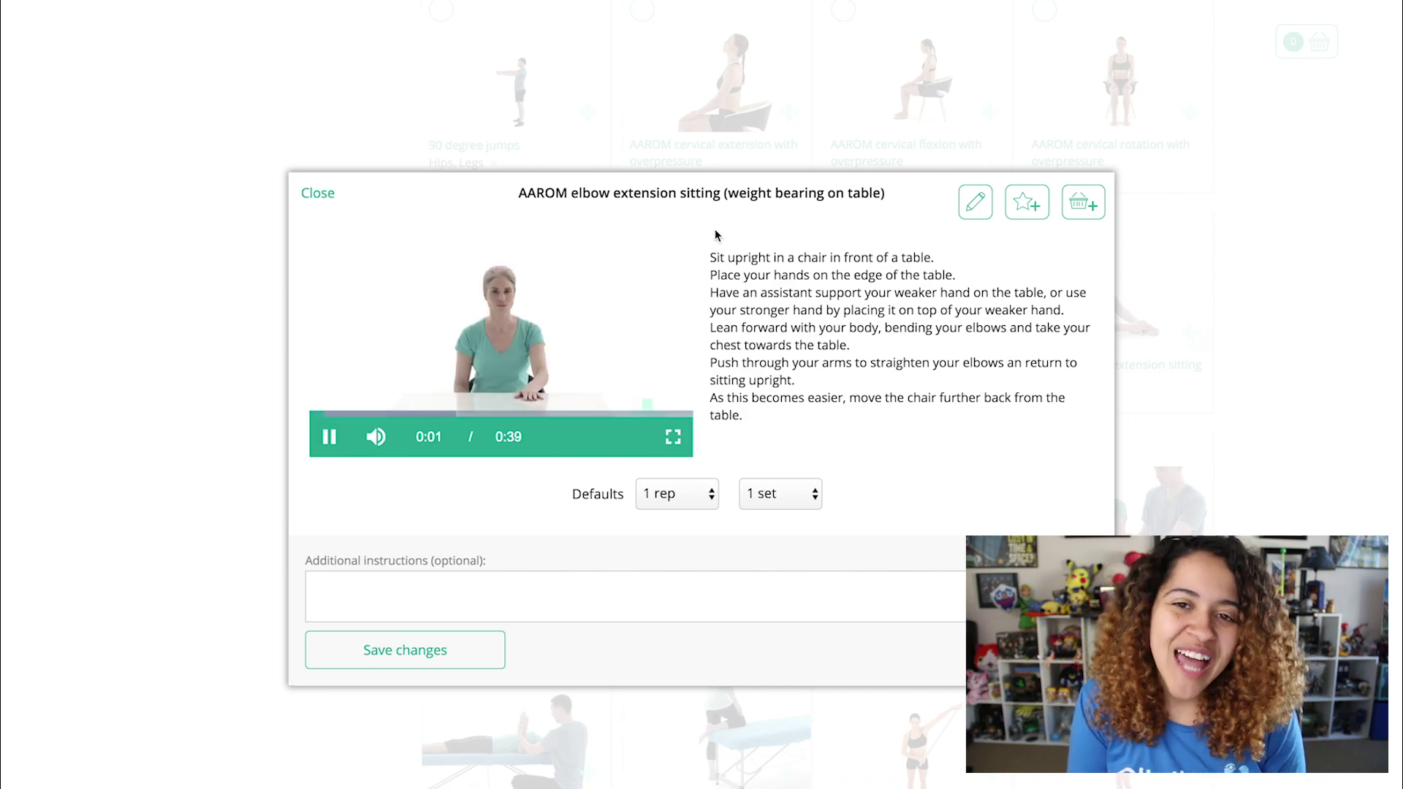
scroll(1260, 127, down, 7)
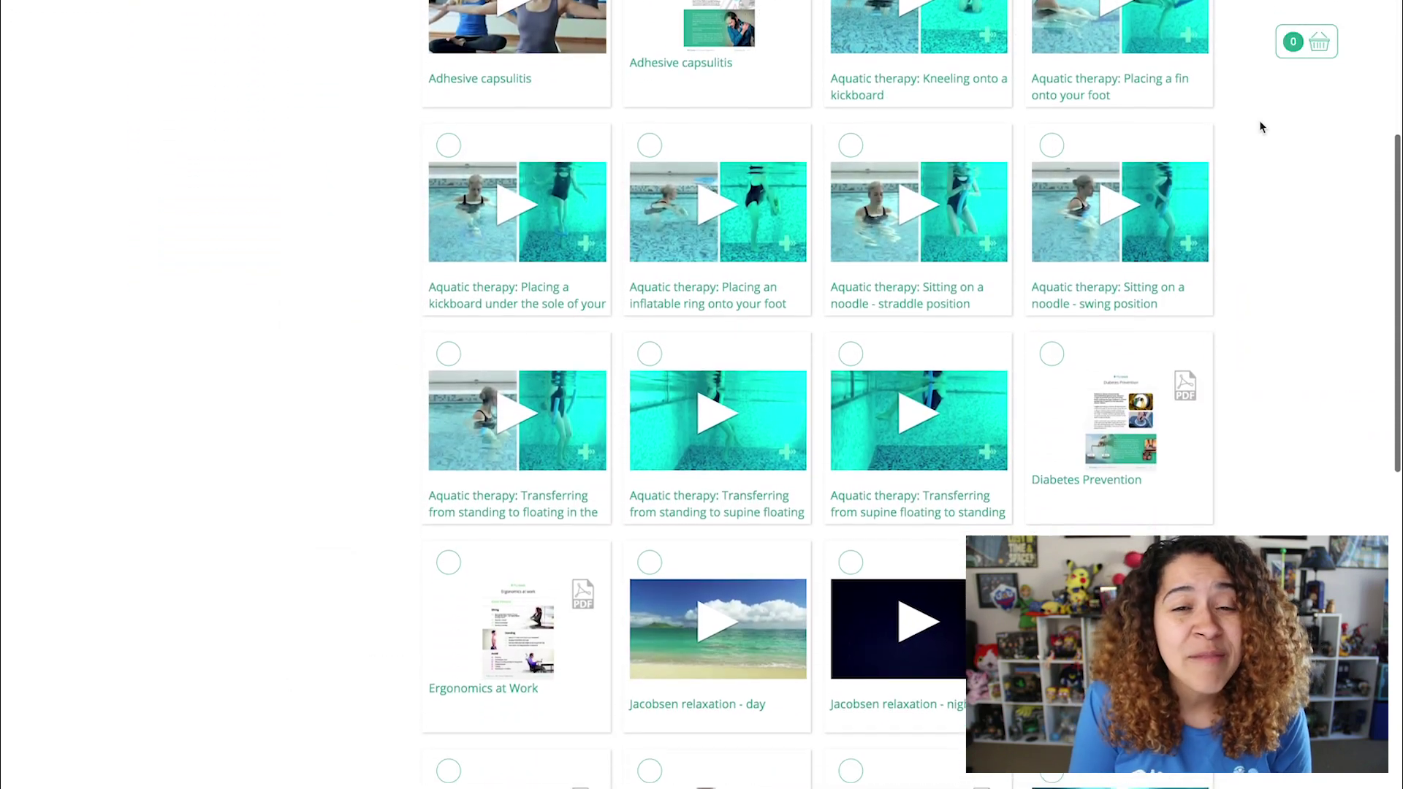
scroll(1259, 127, down, 5)
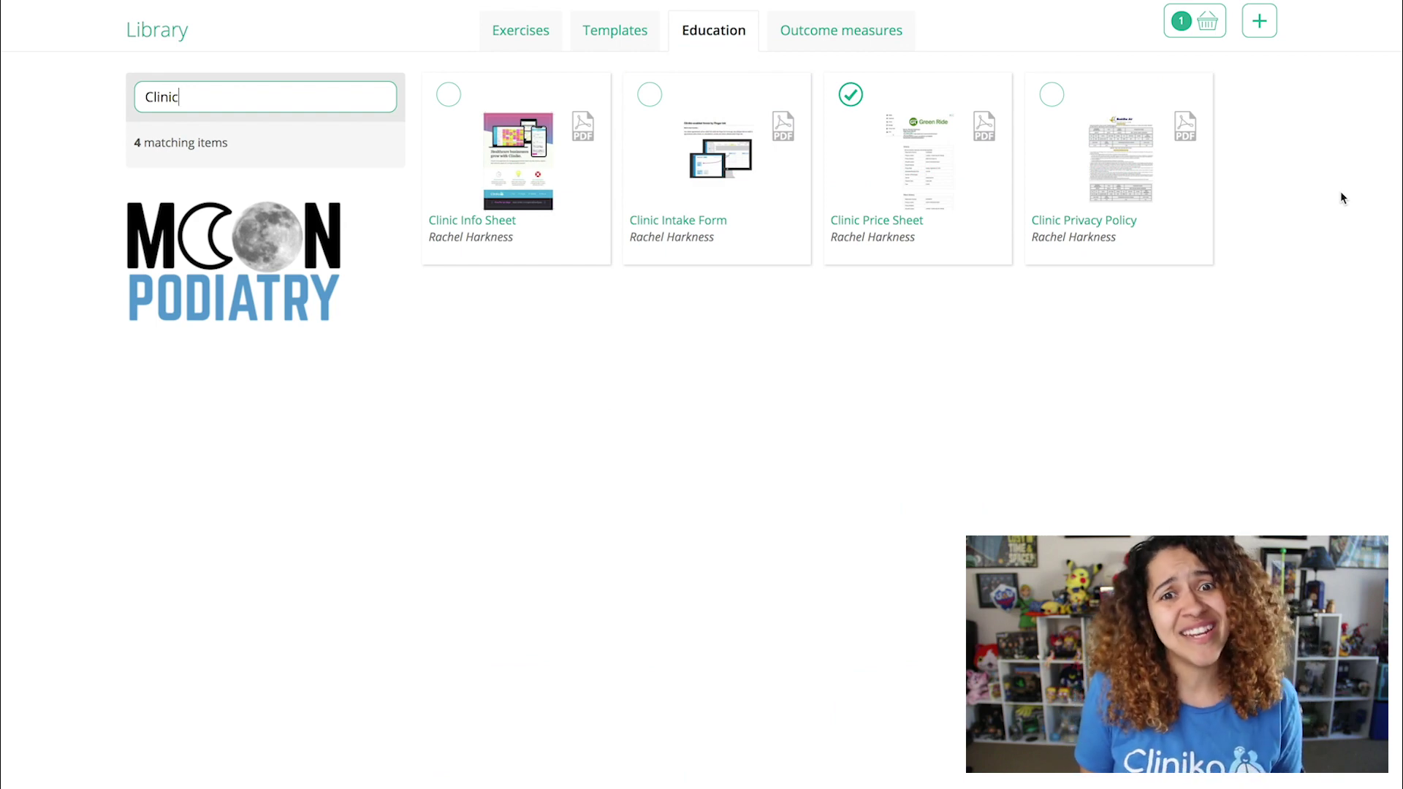
Open the DRAM questionnaire's details in Outcome measures
scroll(1368, 79, down, 3)
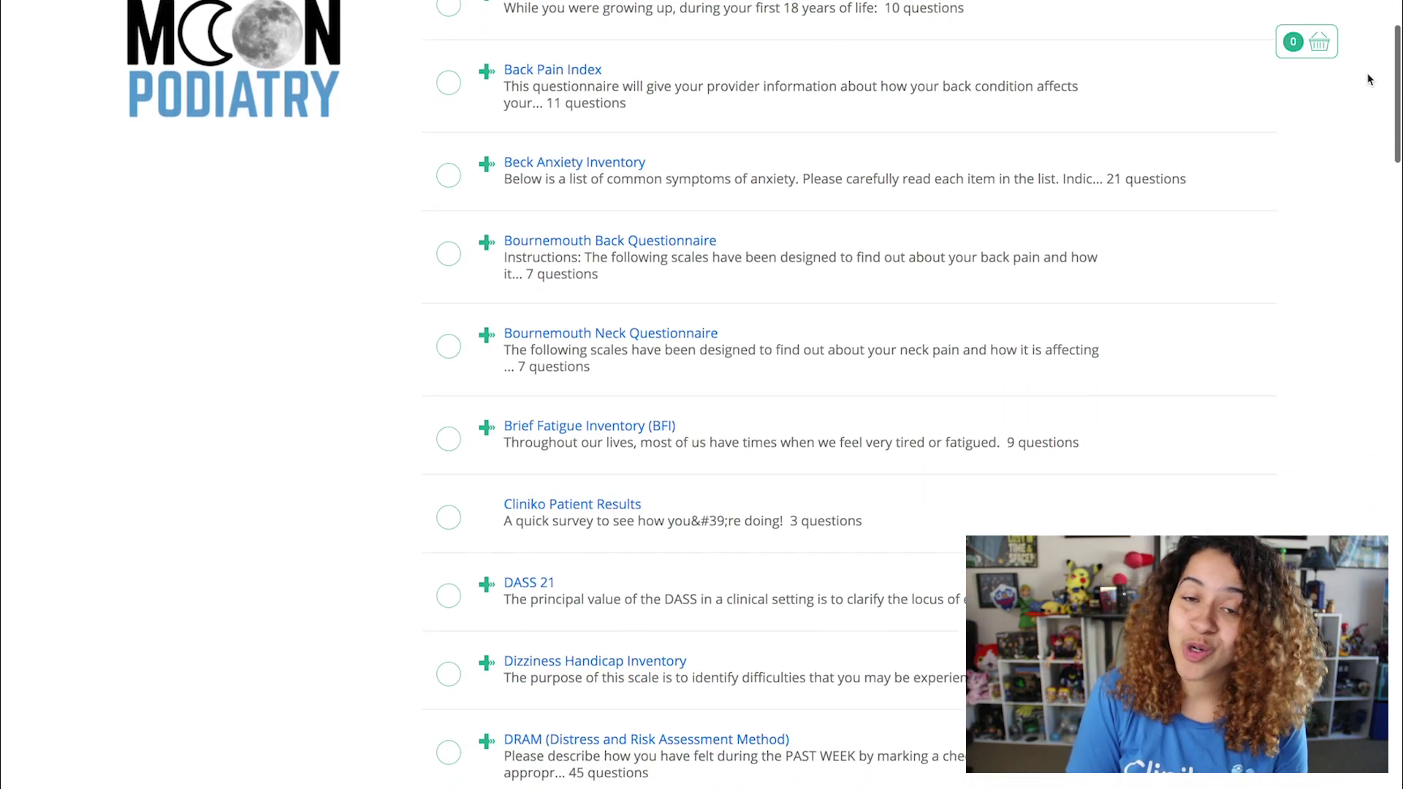
scroll(1368, 79, down, 8)
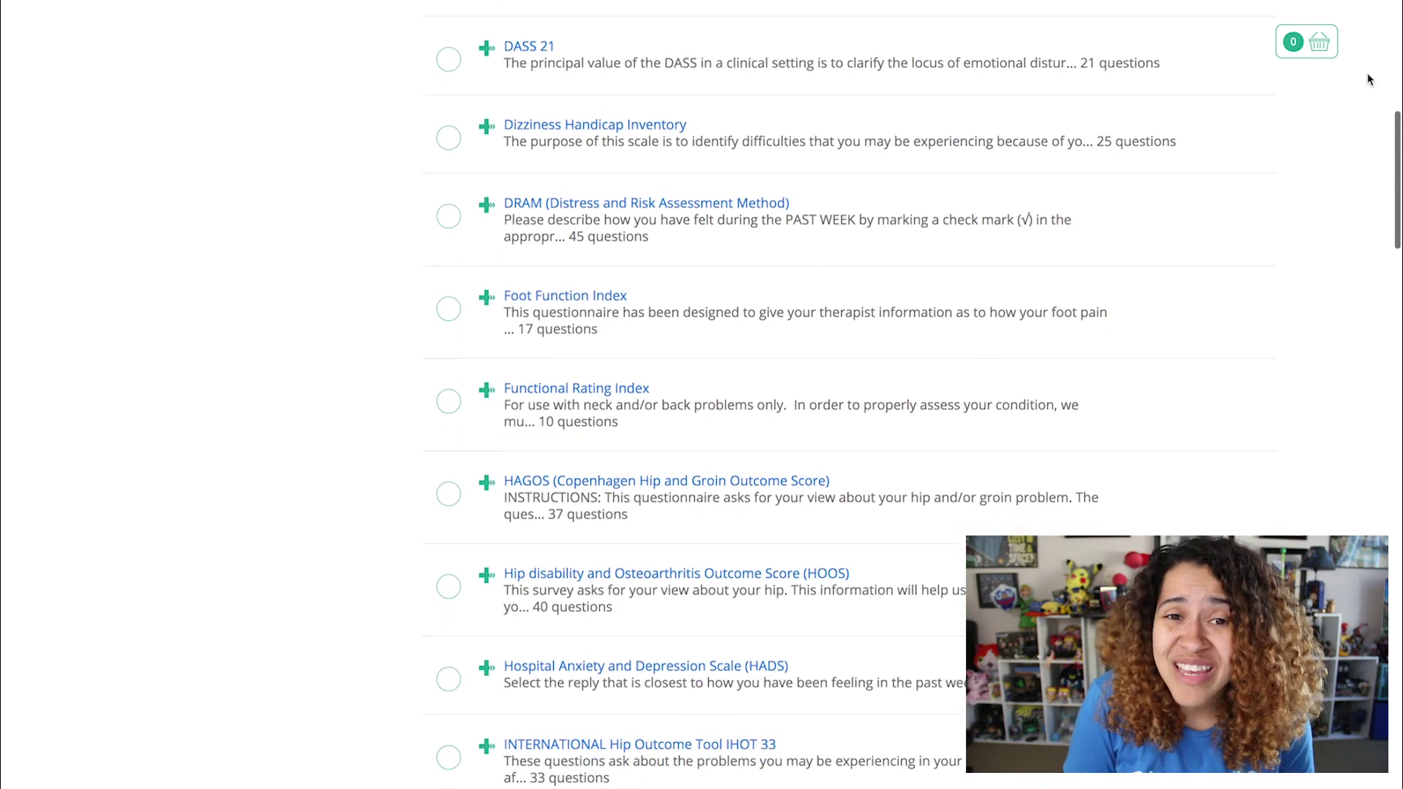
scroll(1369, 79, down, 1)
click(1190, 159)
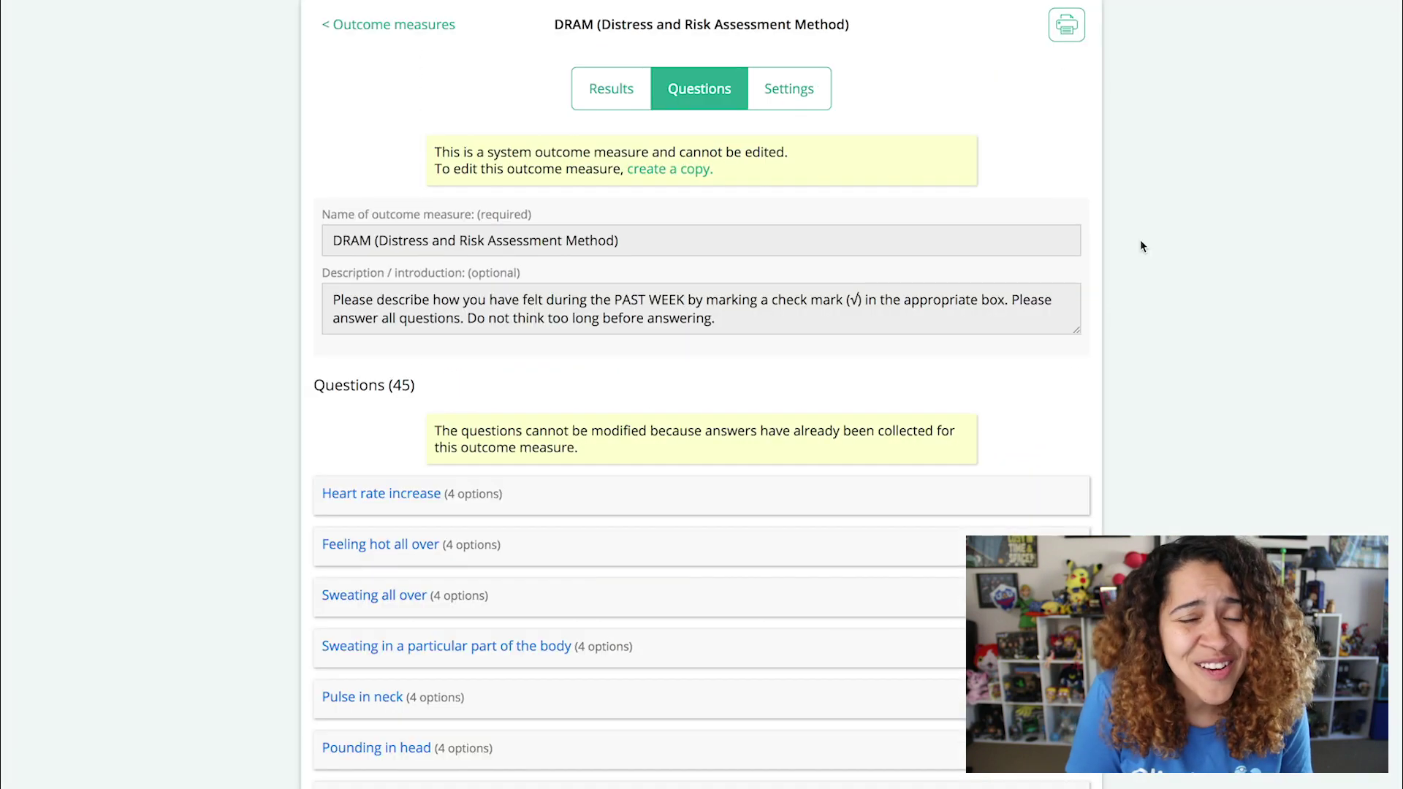
scroll(1142, 246, down, 4)
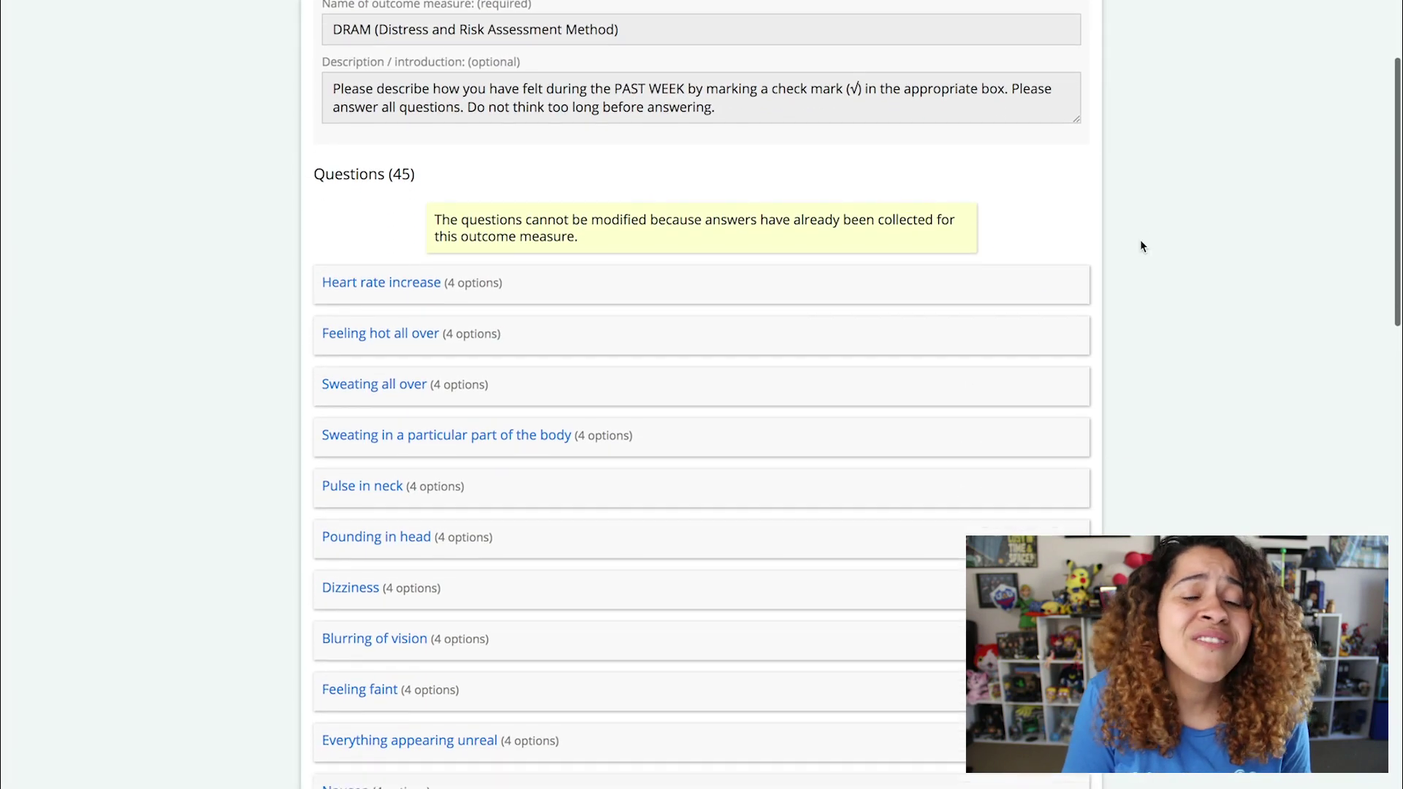
scroll(1142, 246, down, 4)
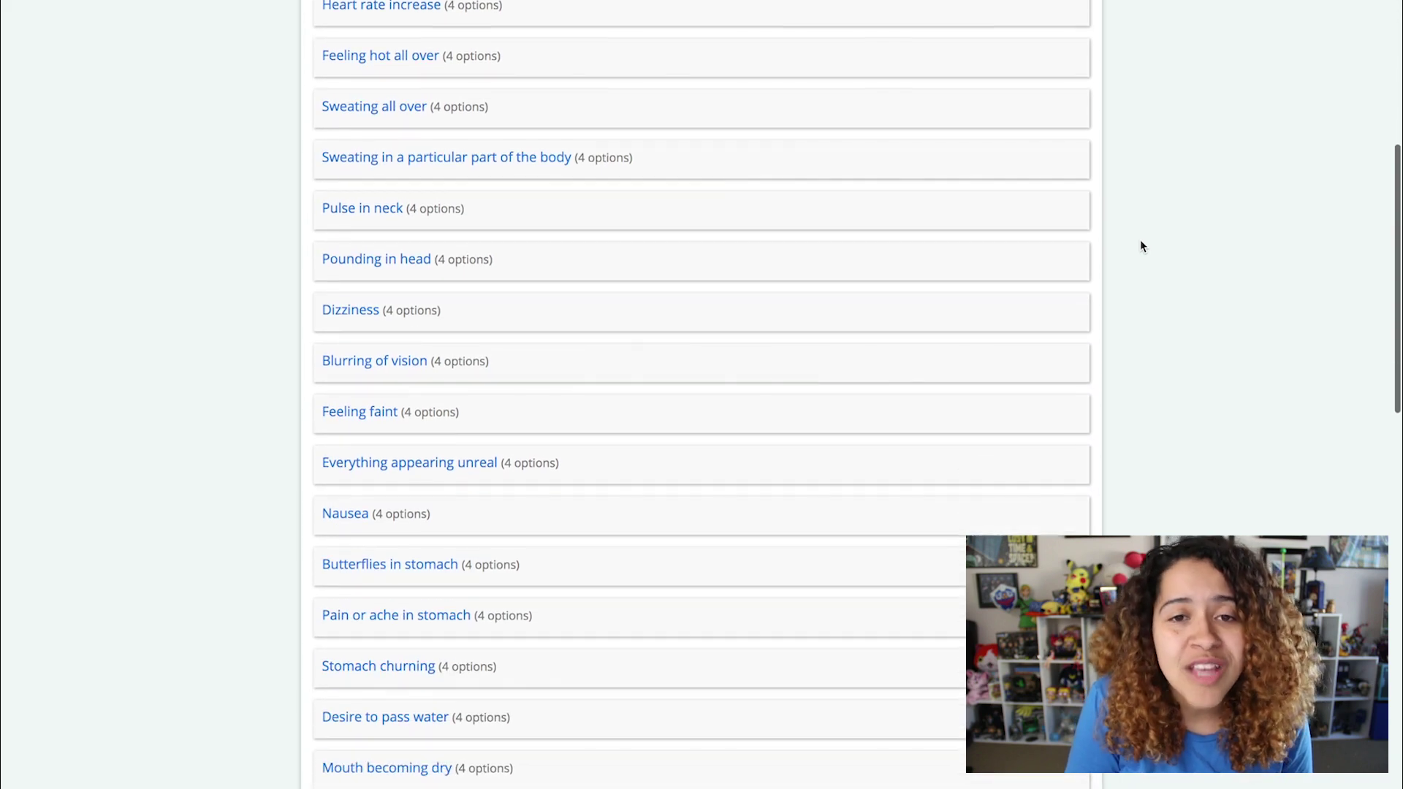
scroll(1142, 246, down, 2)
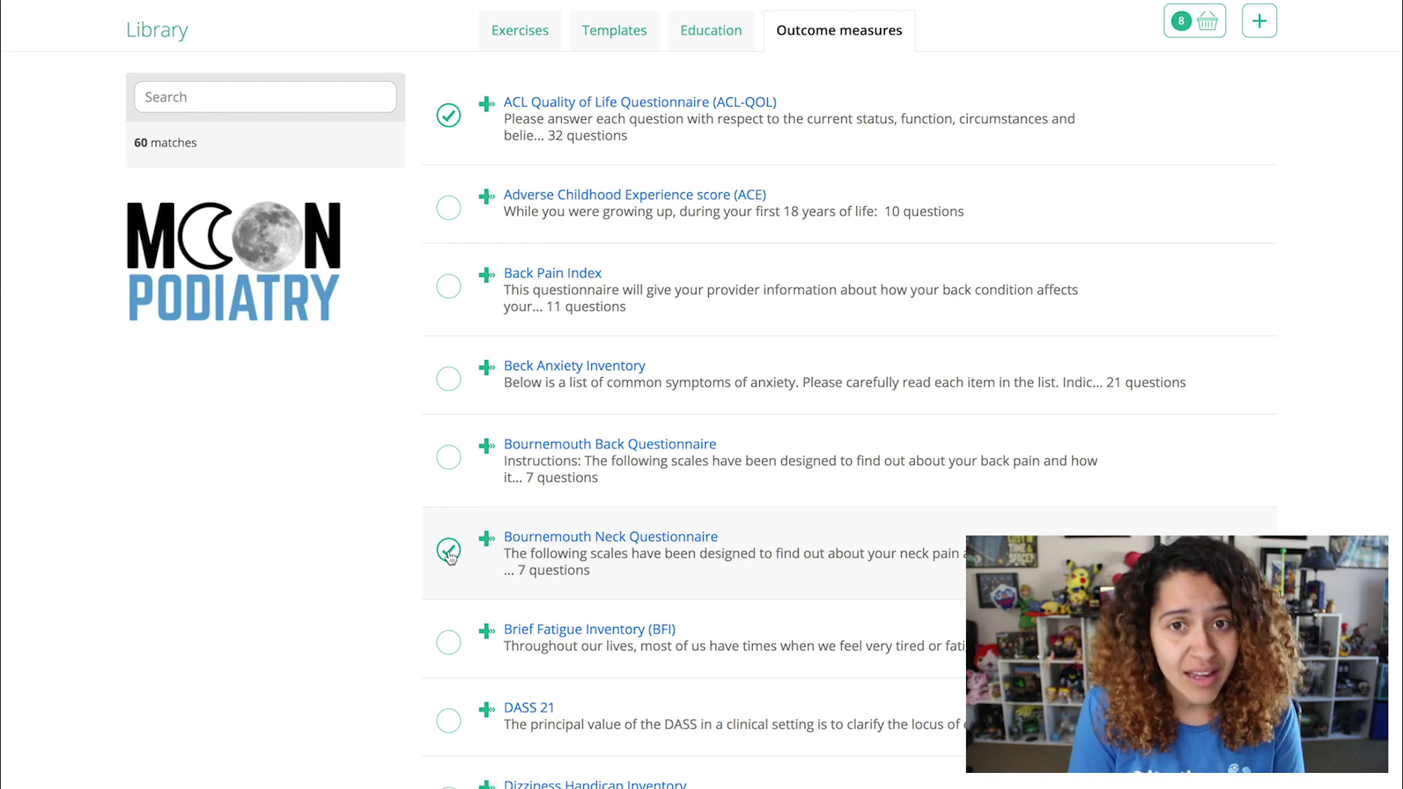
Browse the program templates and open the Ankle rehabilitation (Aquatic therapy) program
click(595, 35)
scroll(1299, 103, down, 5)
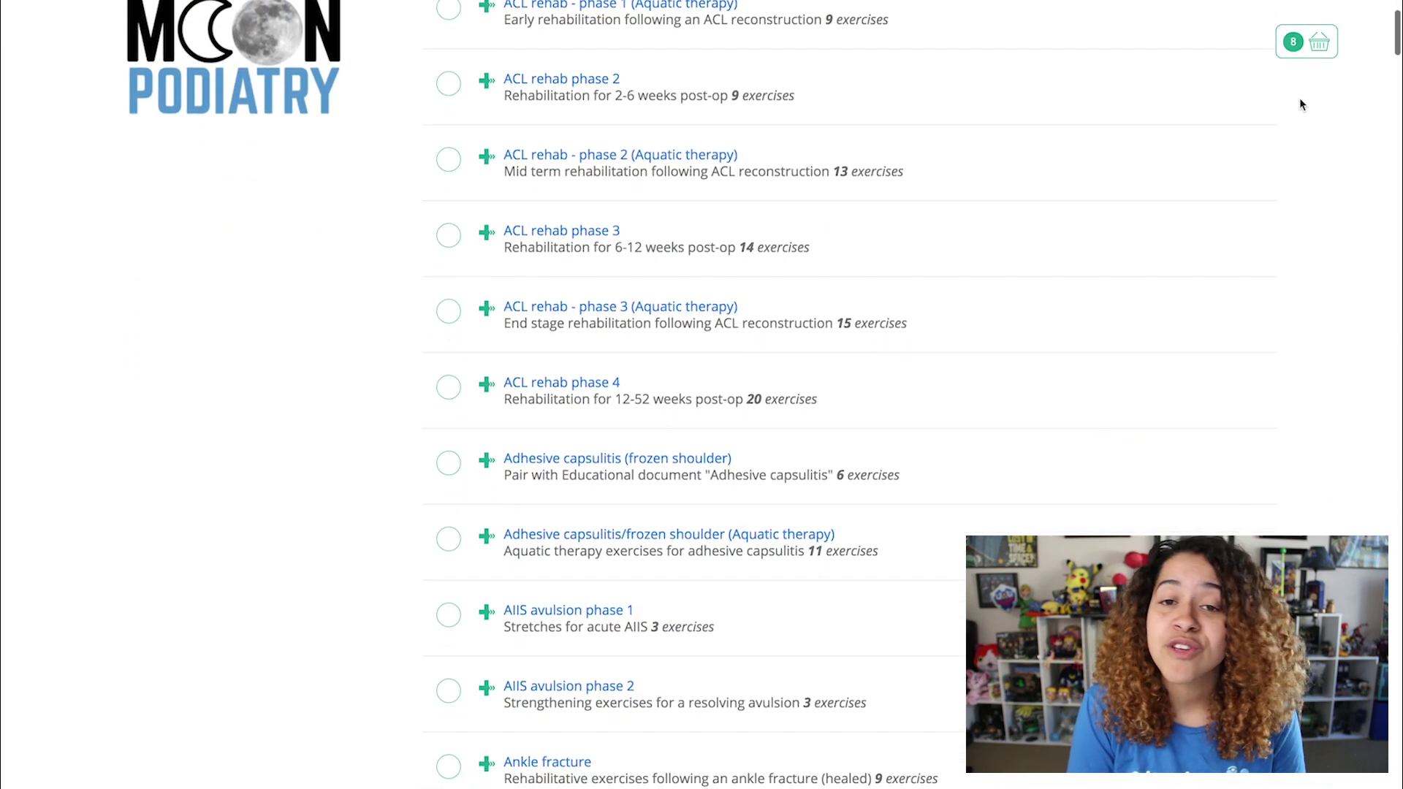
scroll(1300, 100, down, 7)
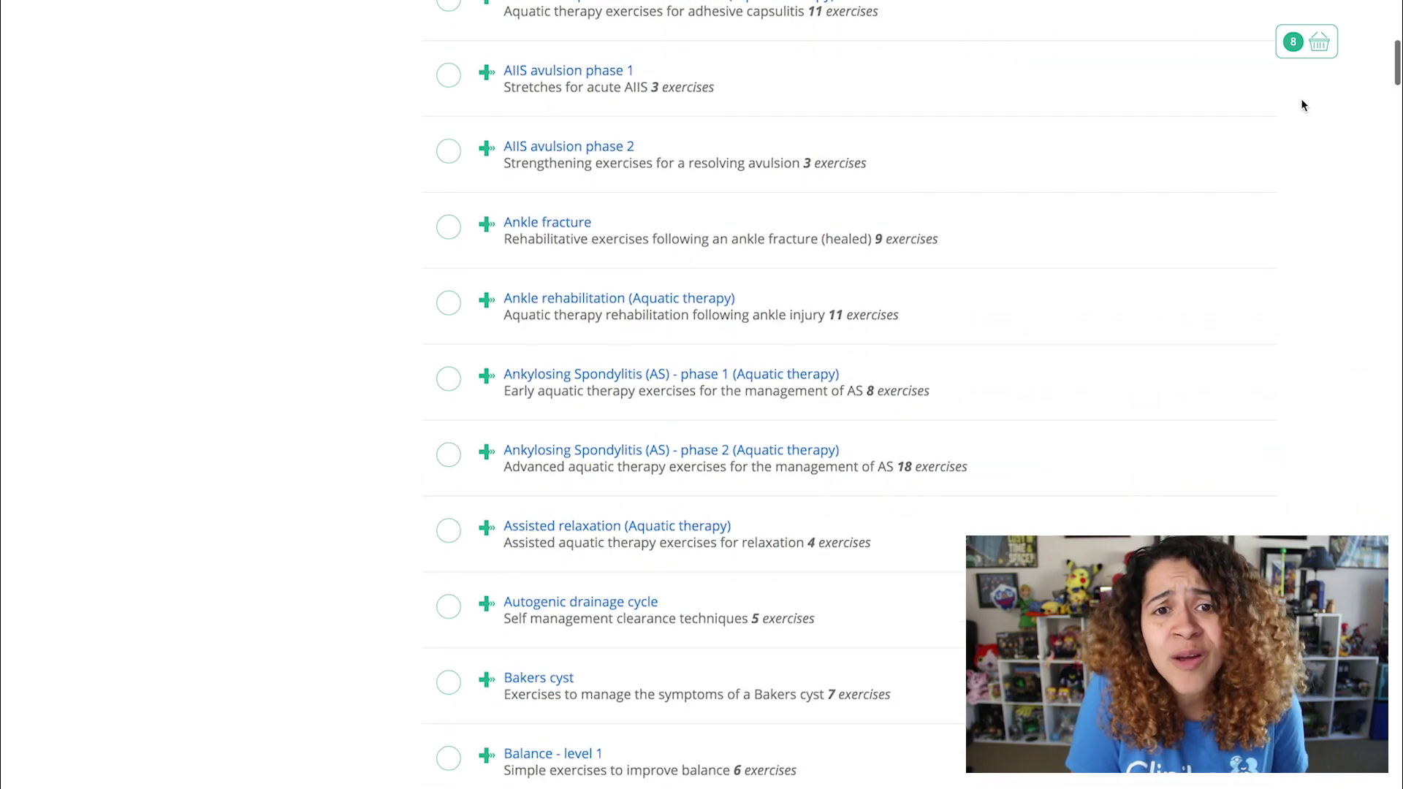
click(1080, 306)
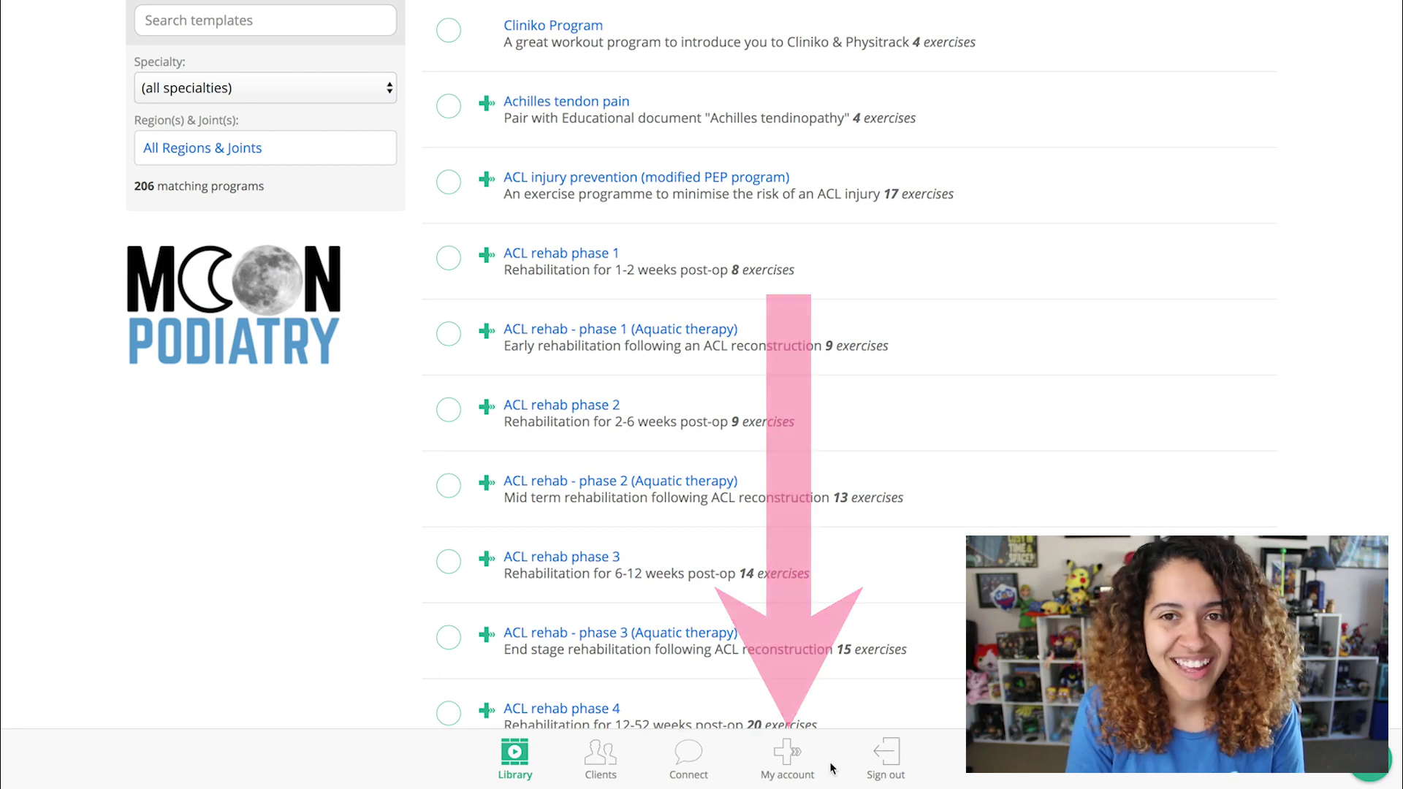
Under account Settings > Integrations, set patient-data sync source to Cliniko
click(809, 774)
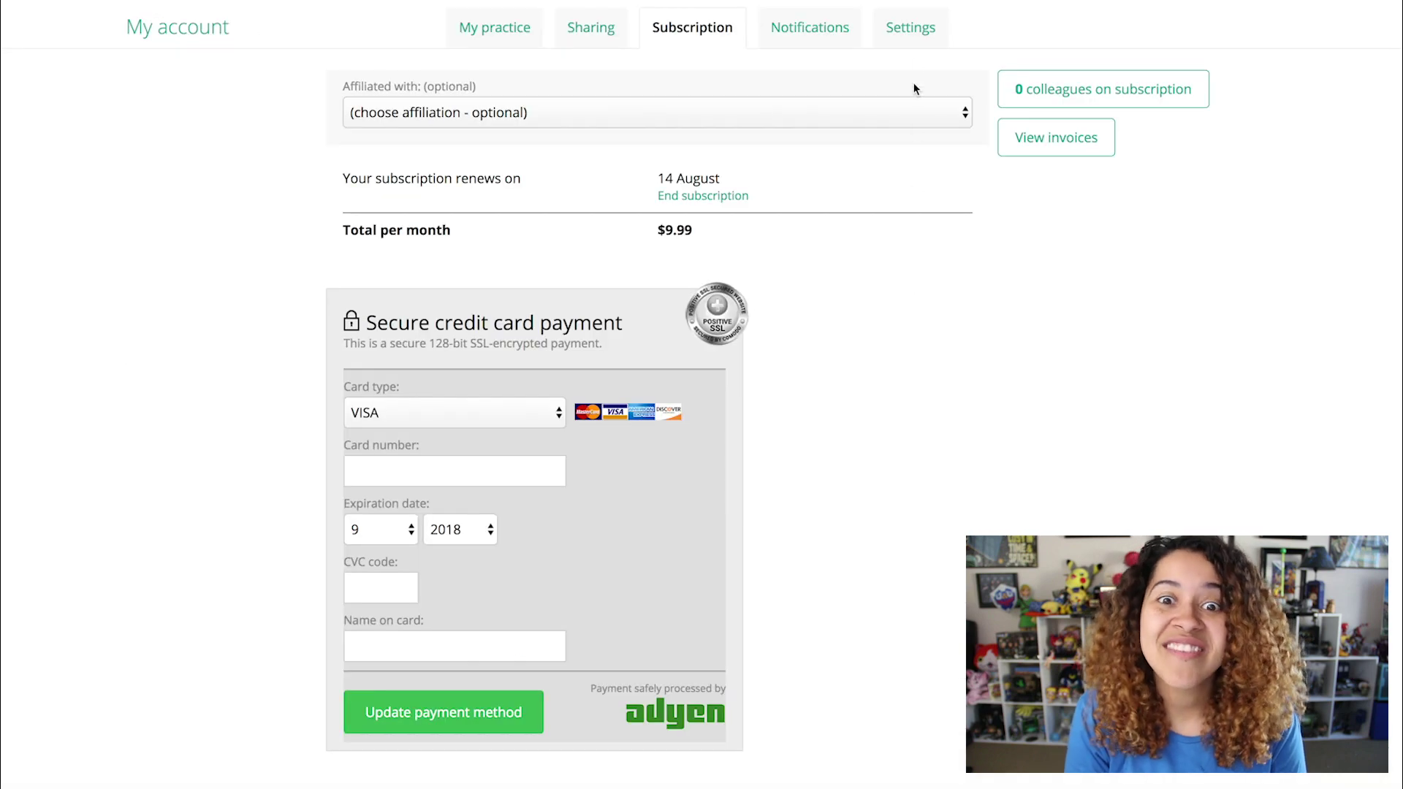
click(919, 38)
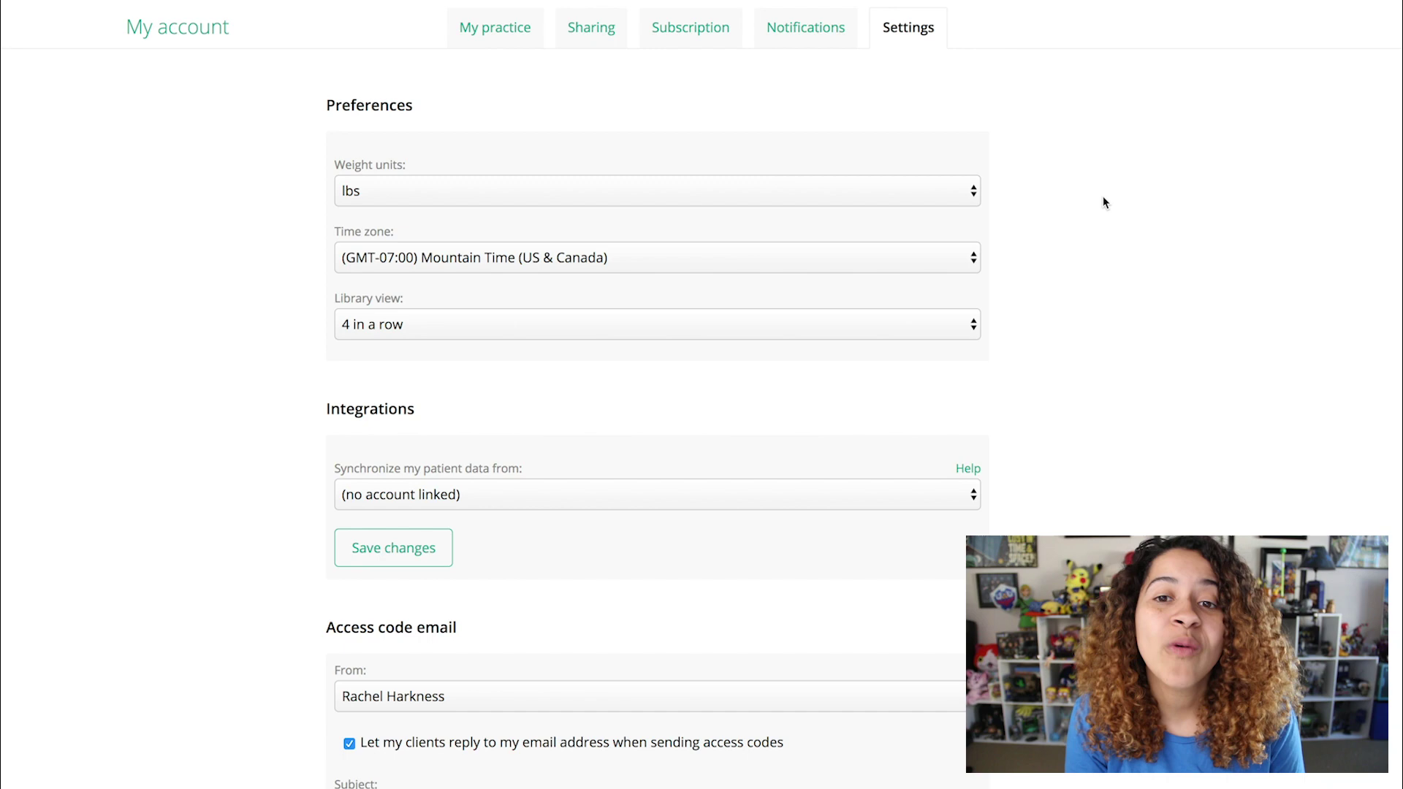
click(895, 501)
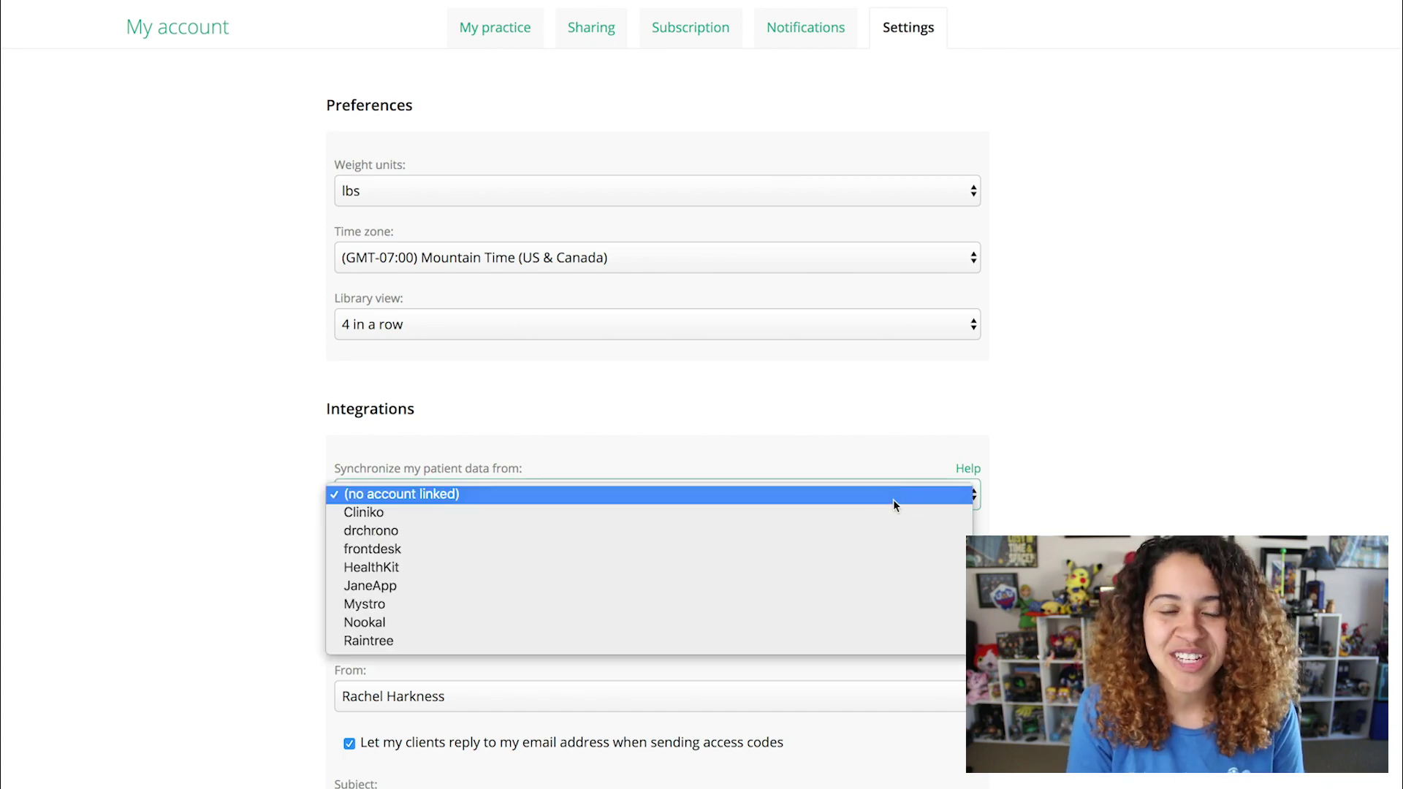
click(893, 507)
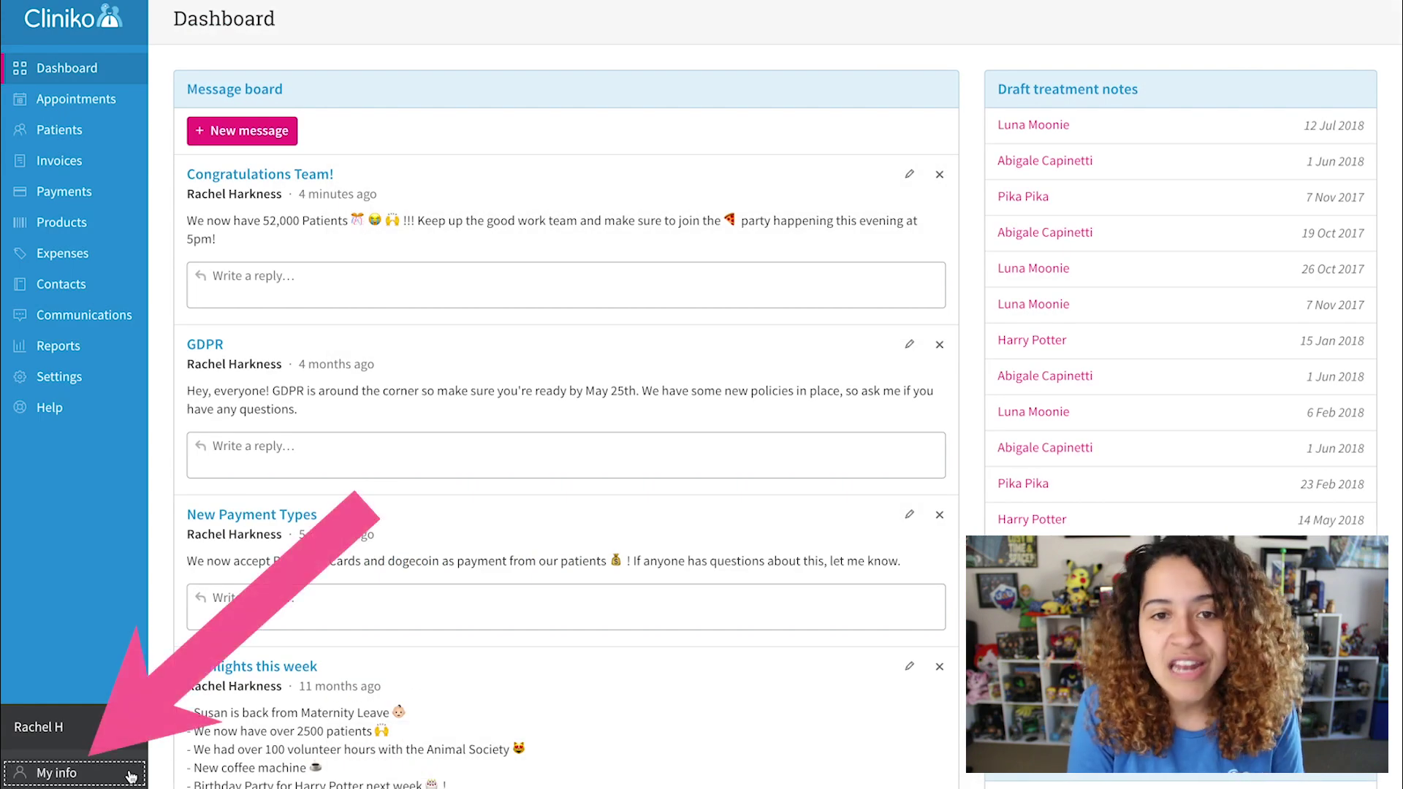
Create a new Physitrack API key in Cliniko's personal settings and copy it
click(131, 773)
scroll(774, 520, down, 8)
scroll(774, 521, down, 9)
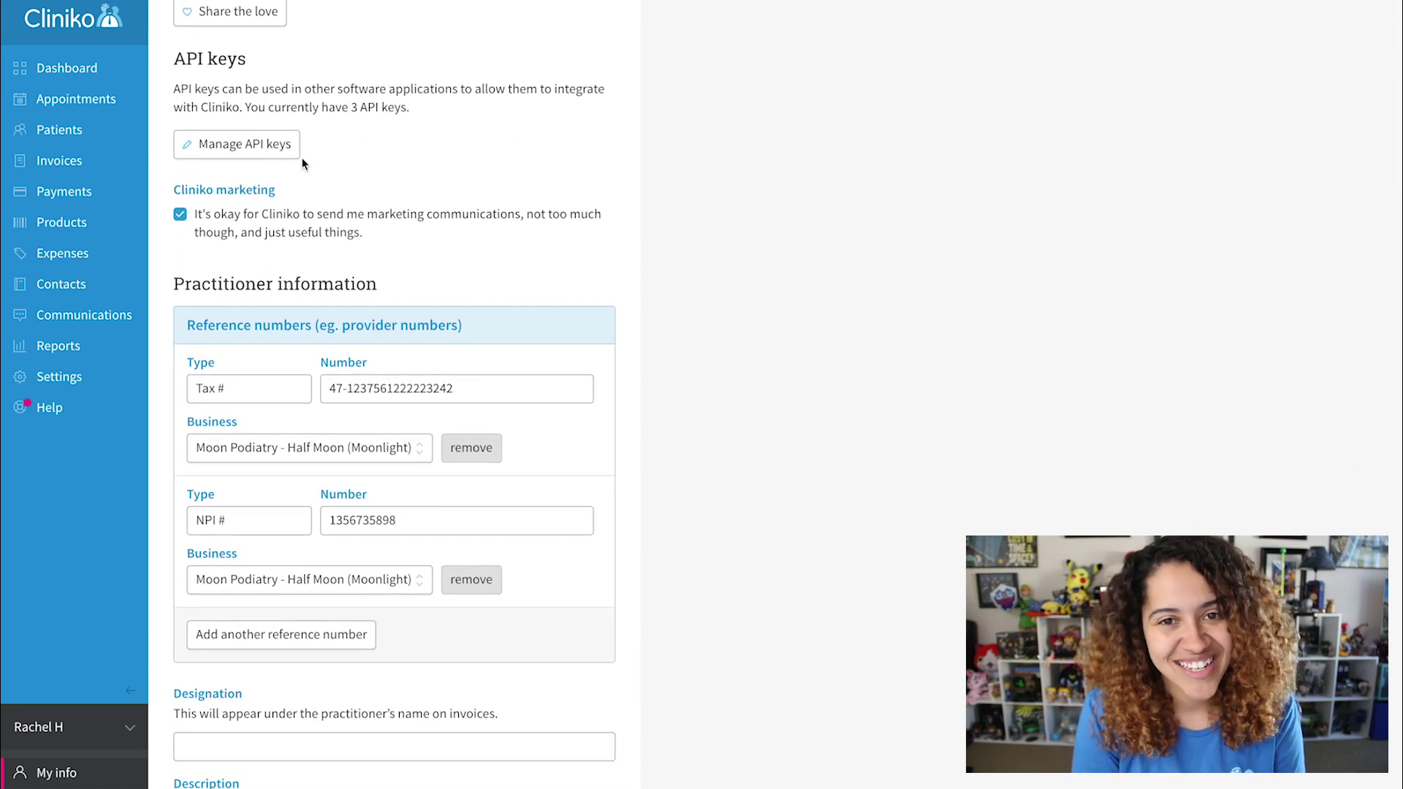
click(272, 155)
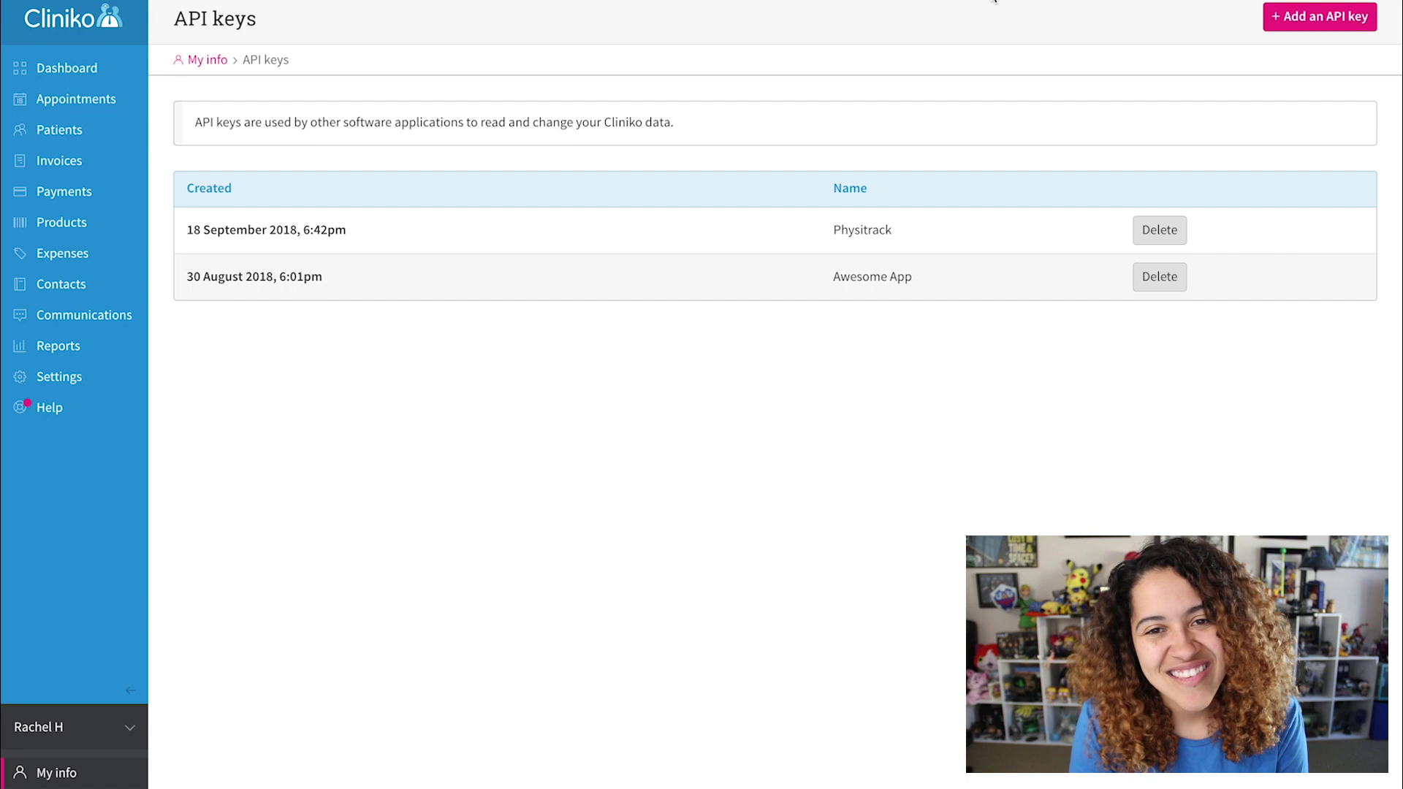
click(1307, 21)
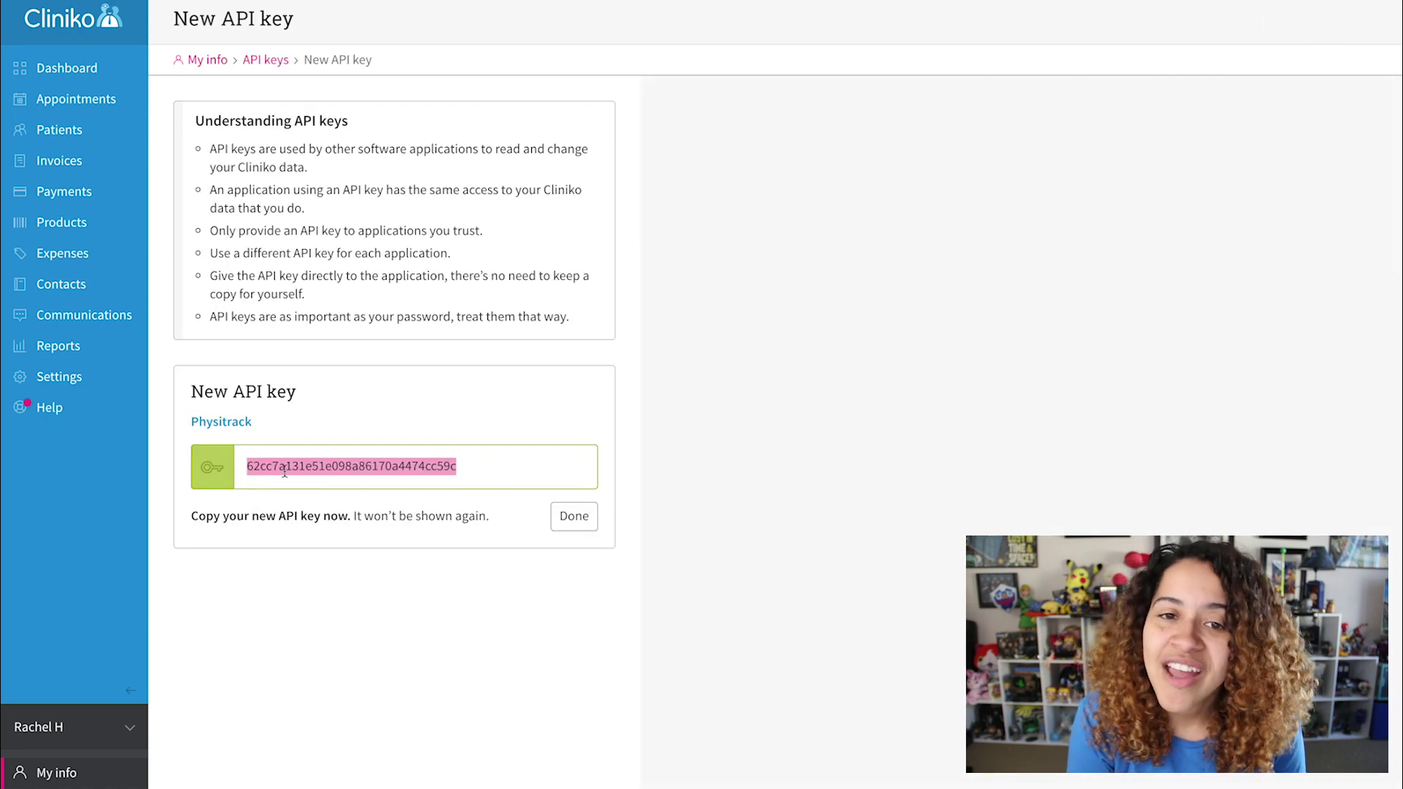
right_click(285, 471)
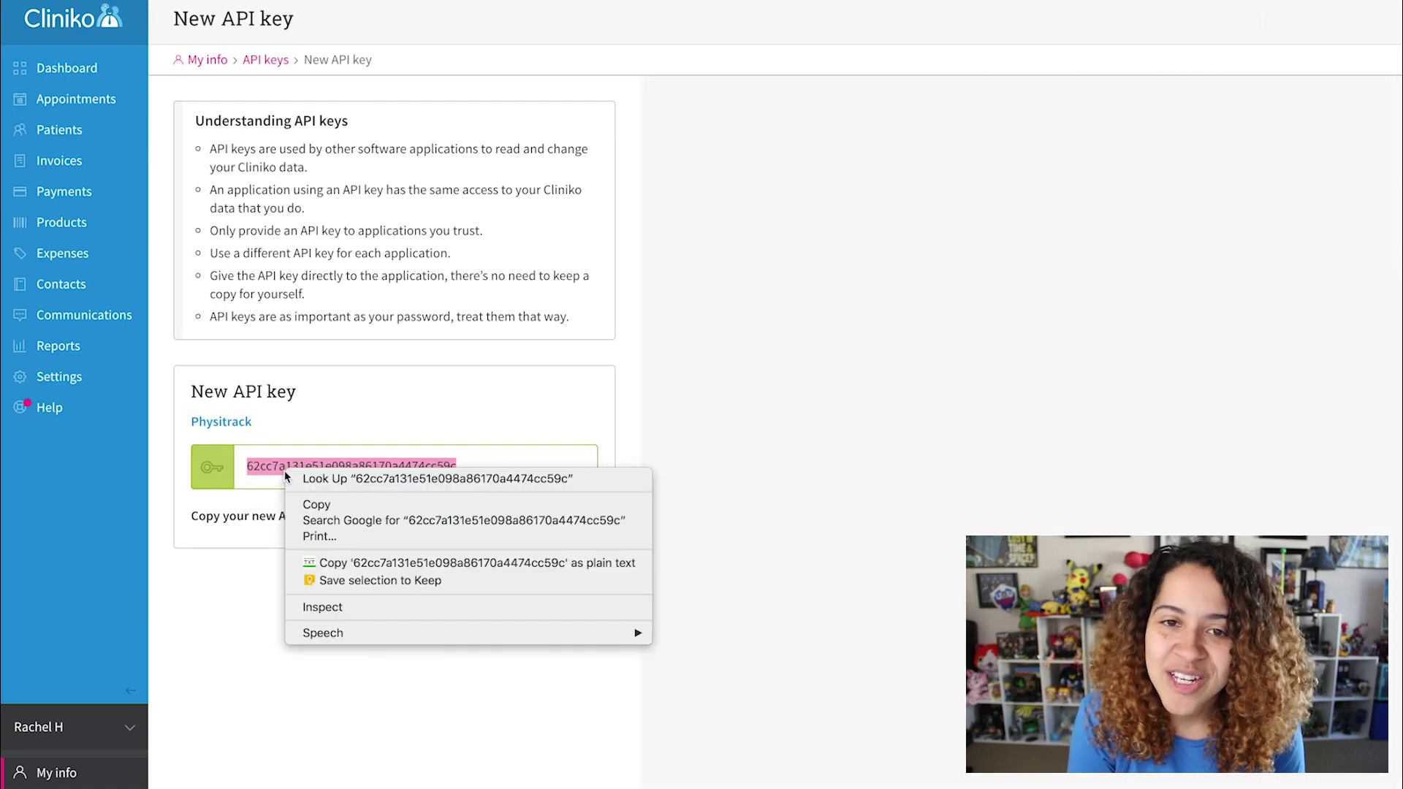
click(295, 501)
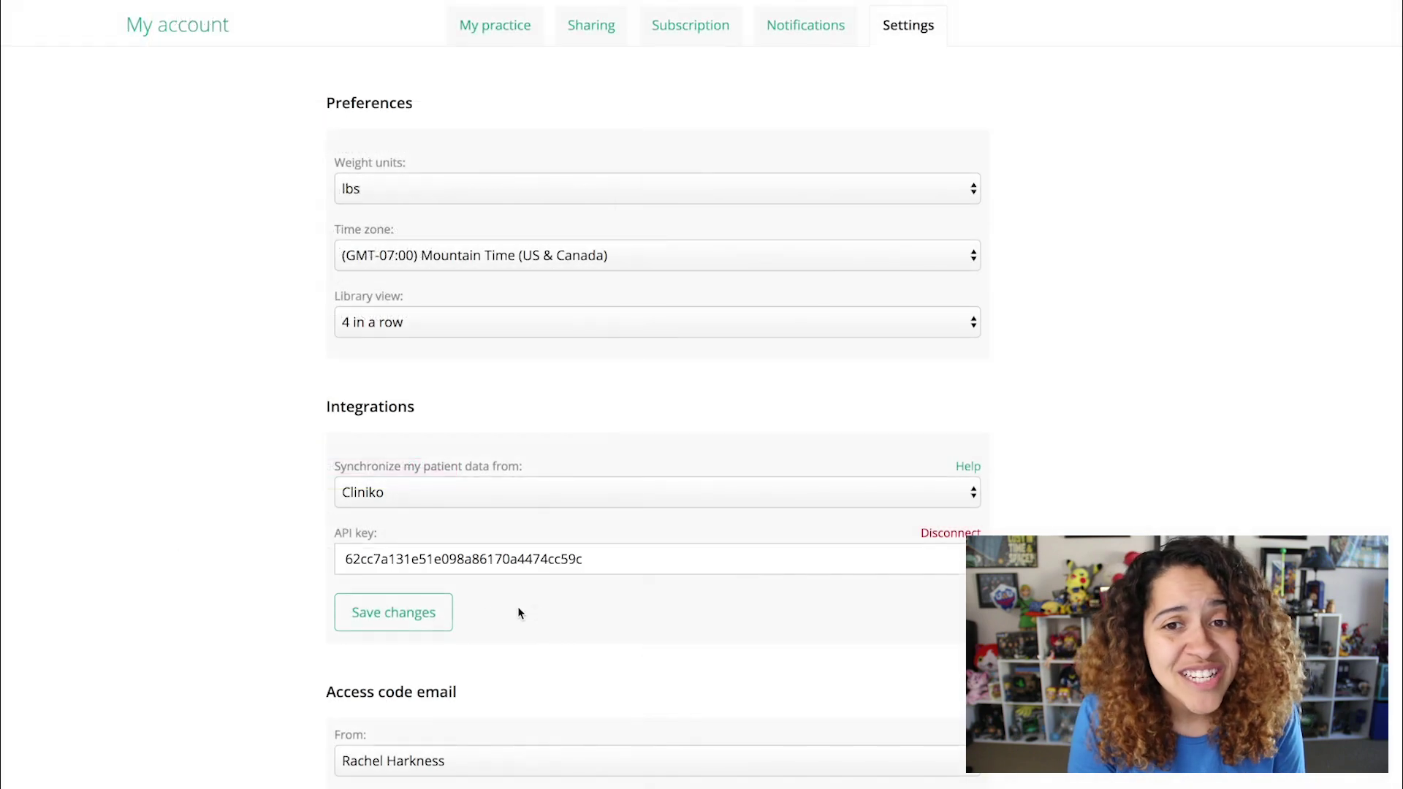
Save the Cliniko integration with the entered API key
click(443, 618)
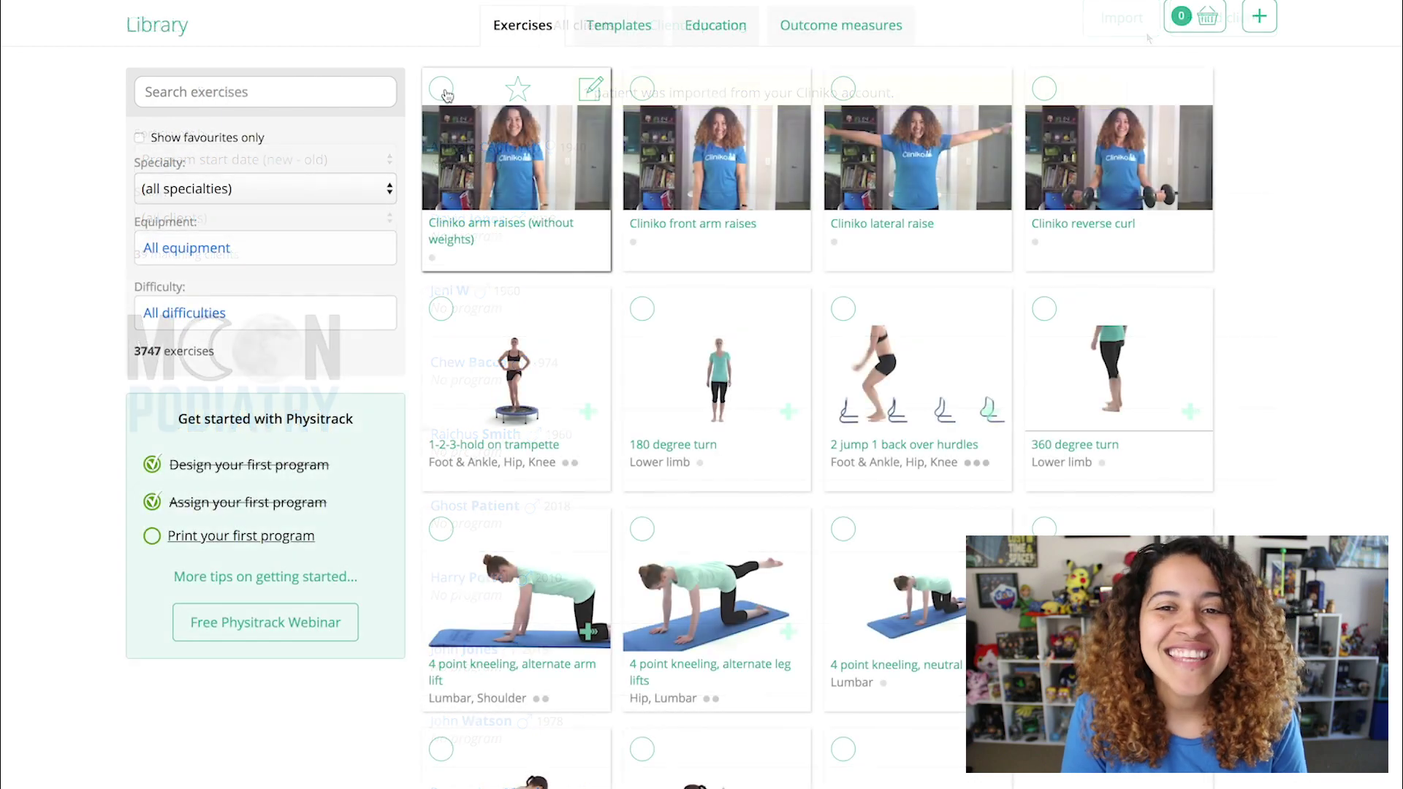
Select Cliniko arm raises, front arm raises, two Achilles tendinopathy education items and the Cliniko Program template
click(441, 88)
click(642, 89)
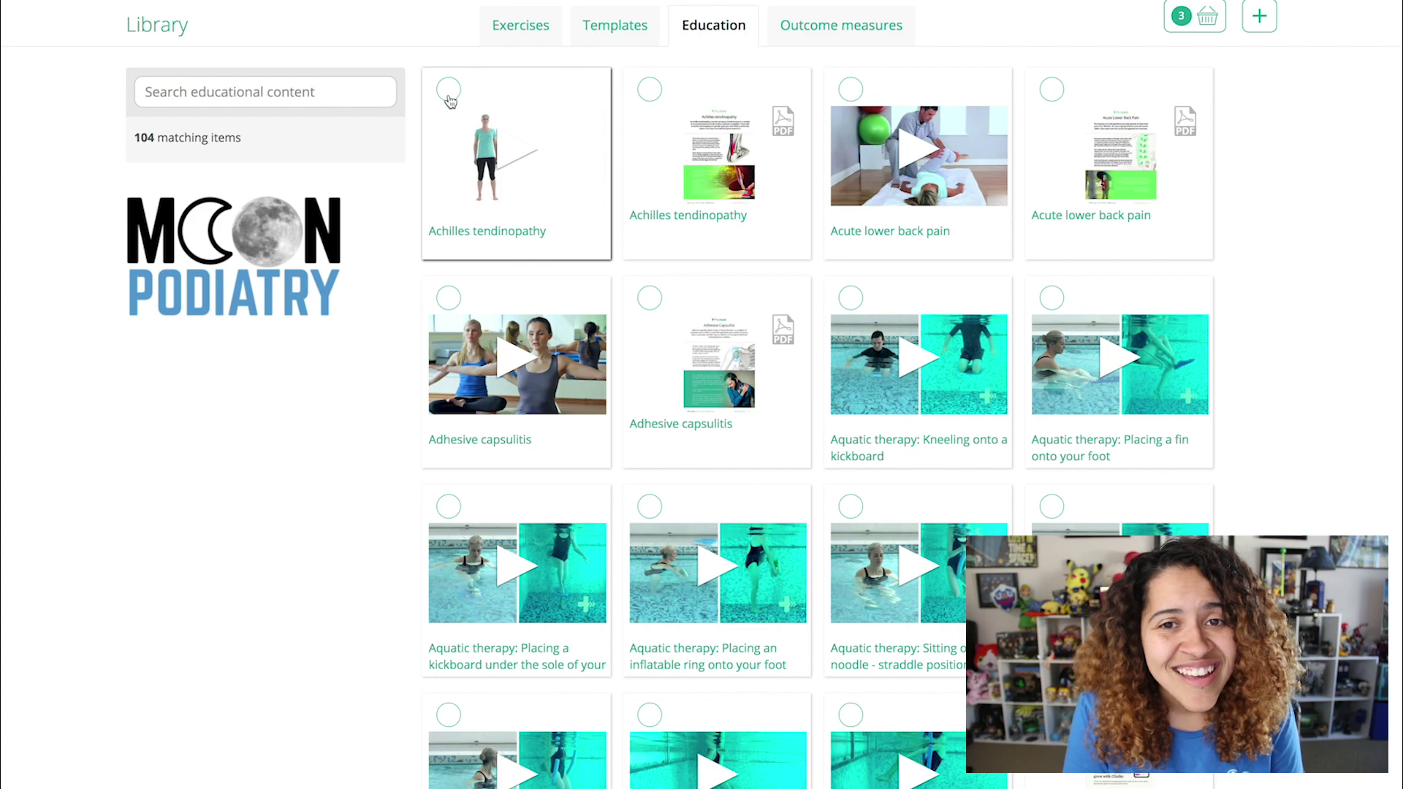
click(448, 91)
click(649, 90)
click(774, 33)
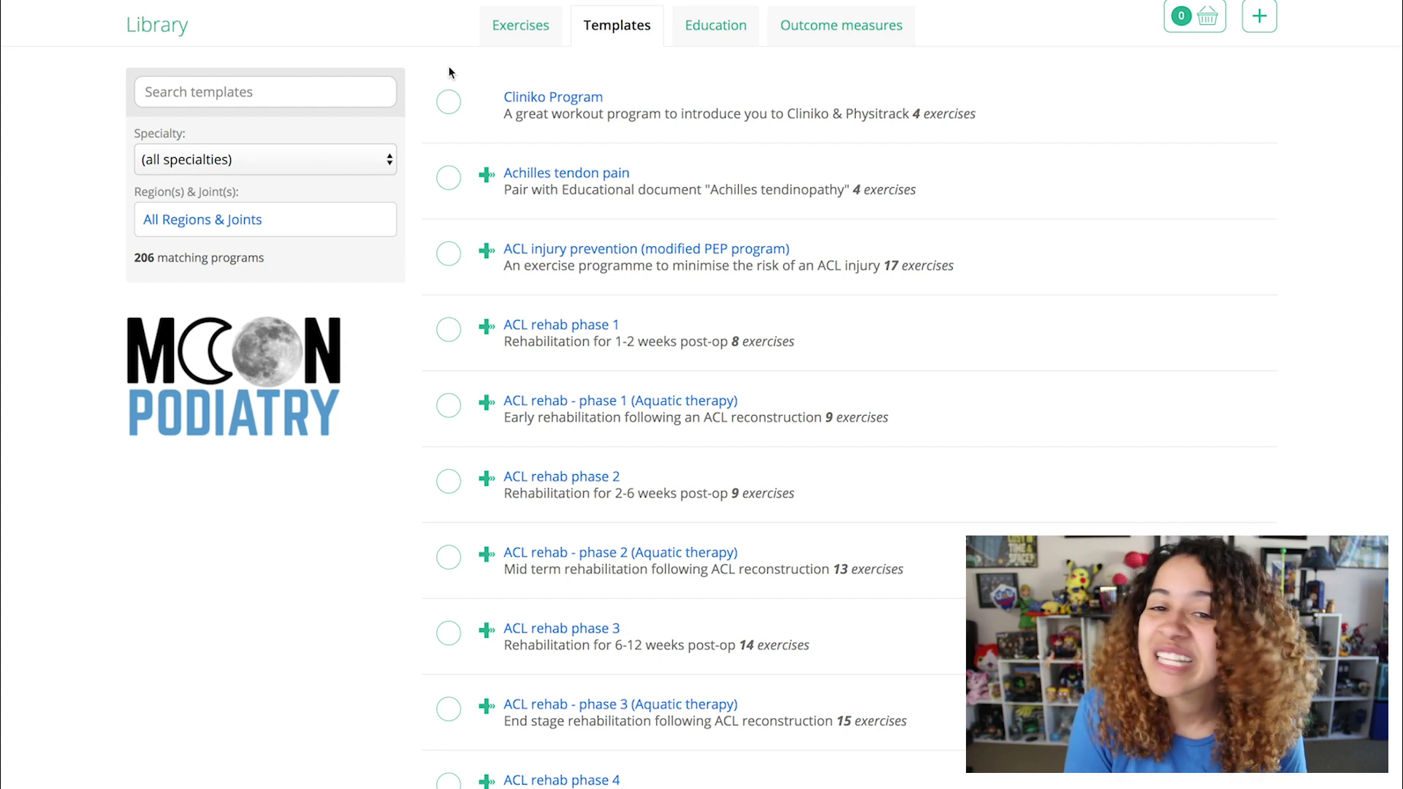
click(449, 104)
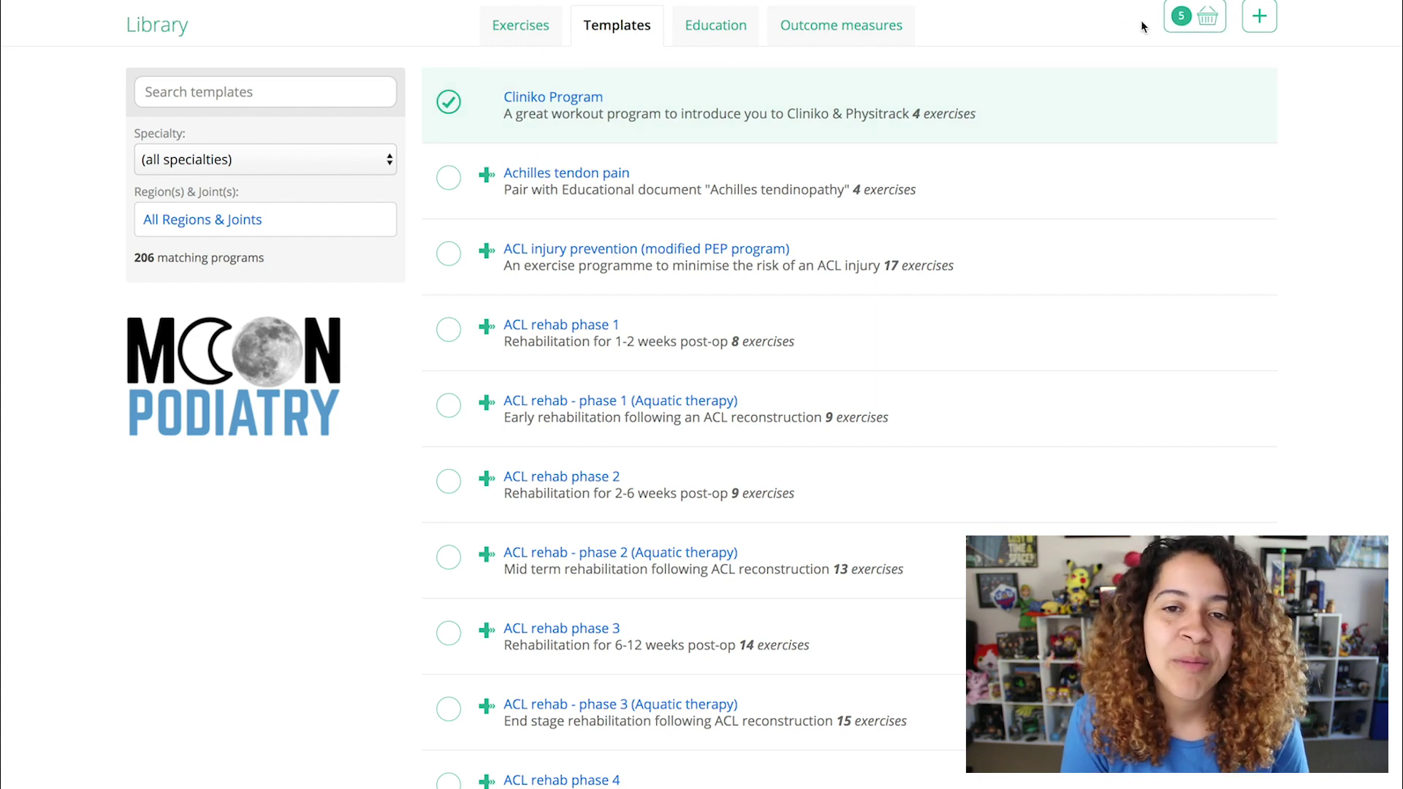
Rearrange days: reverse curl to end of Day 4, arm raises to Day 1, lateral raise to Day 2
click(1174, 18)
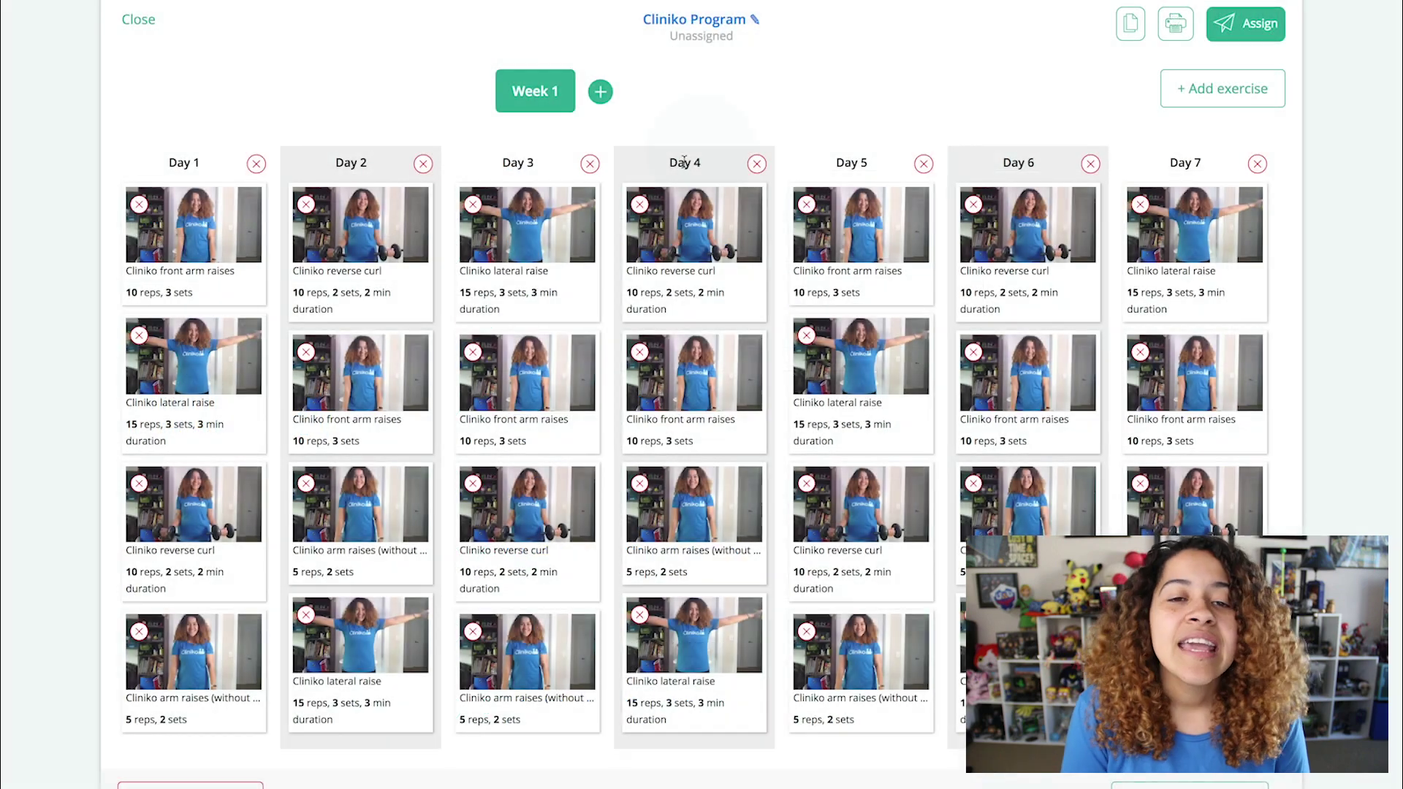
drag(676, 225, 679, 657)
drag(339, 511, 170, 237)
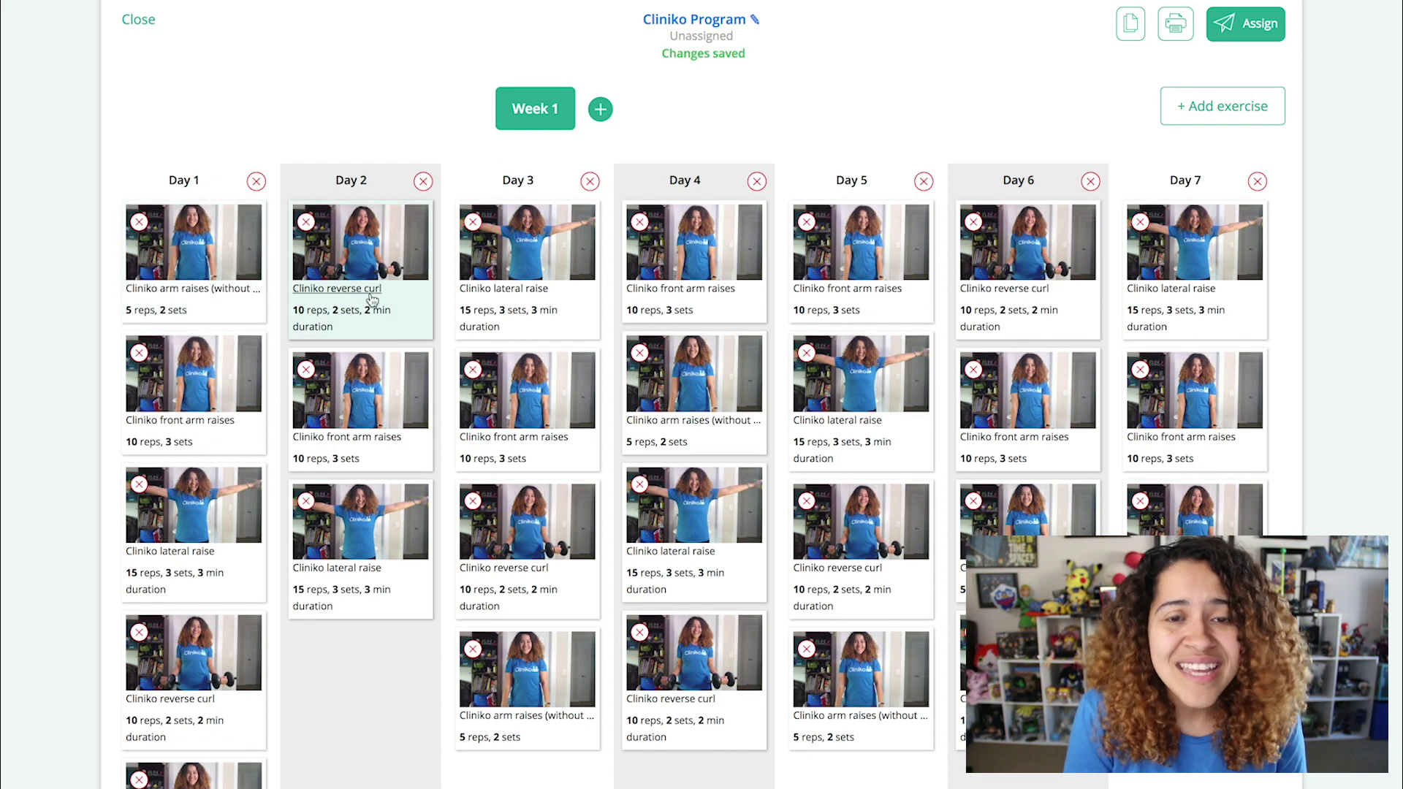
drag(537, 251, 362, 248)
Set the Cliniko reverse curl to 25 reps and 10 sets, then begin assigning the program
click(360, 380)
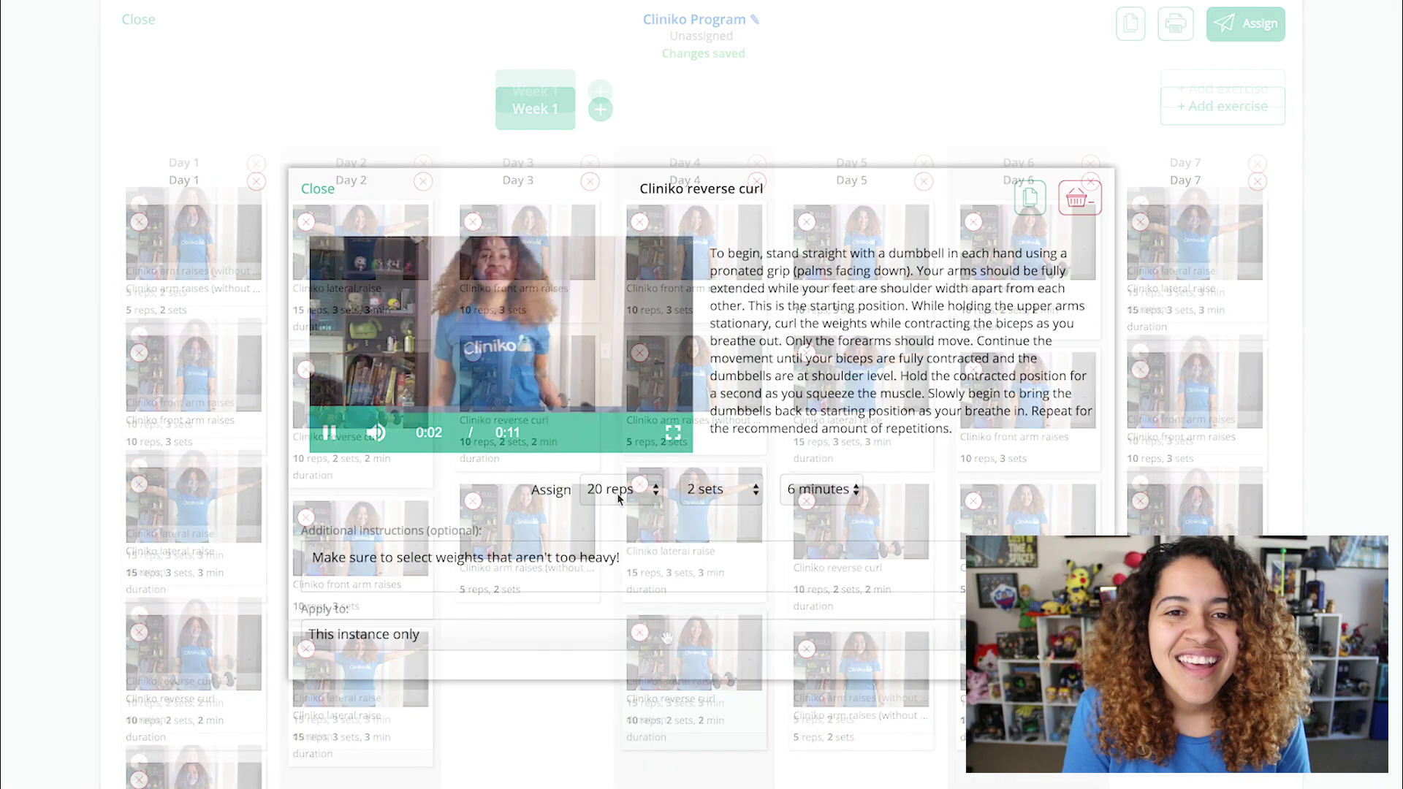
click(617, 490)
click(617, 581)
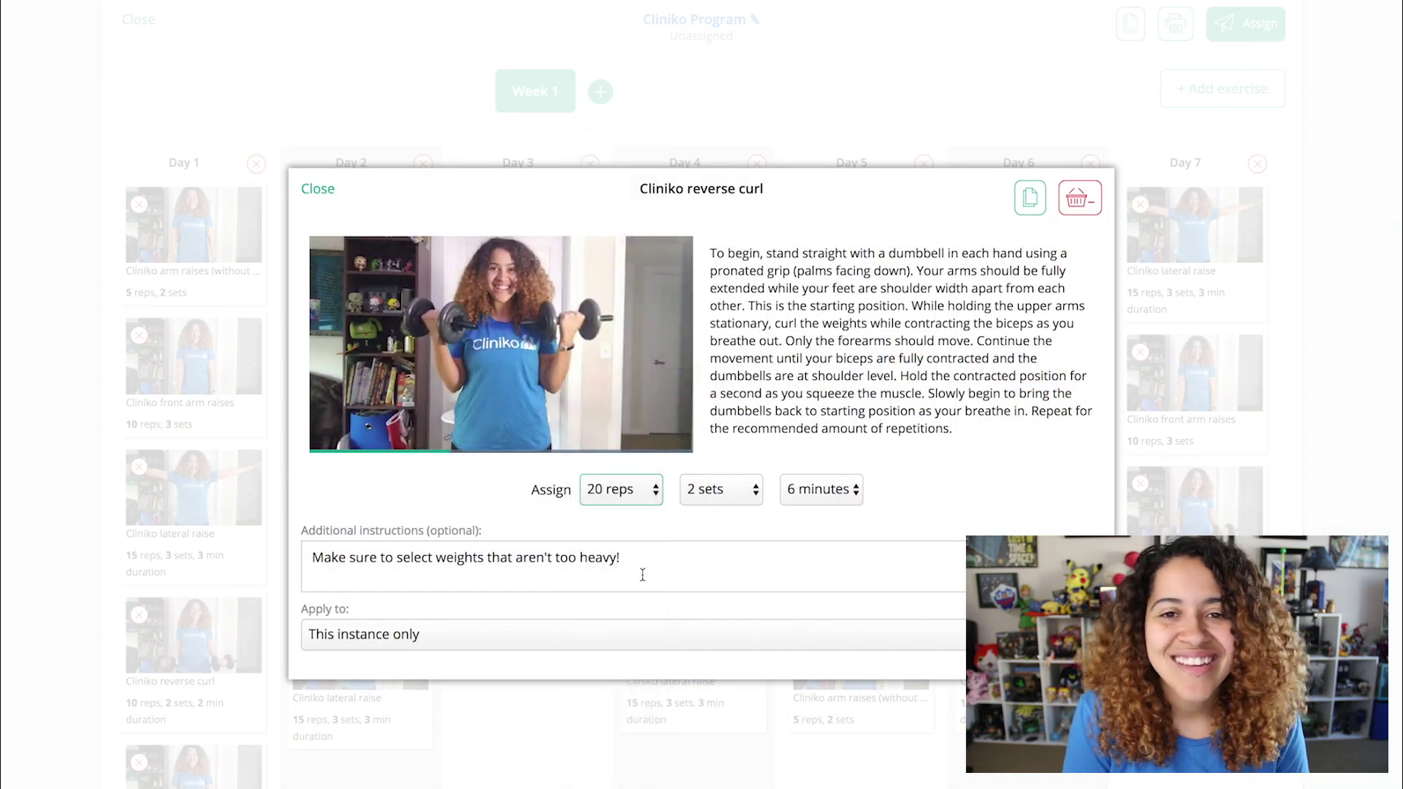
click(679, 489)
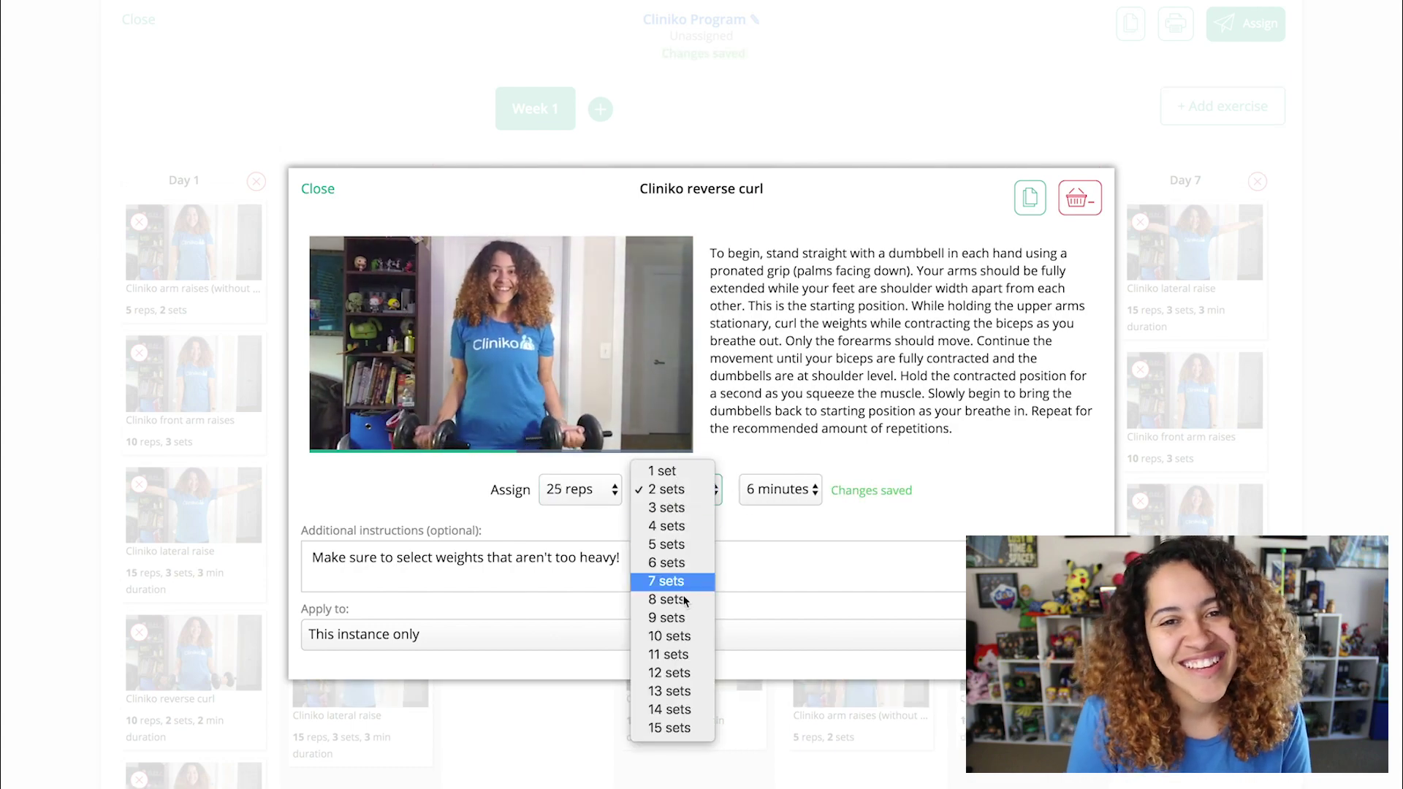
click(685, 639)
click(1081, 48)
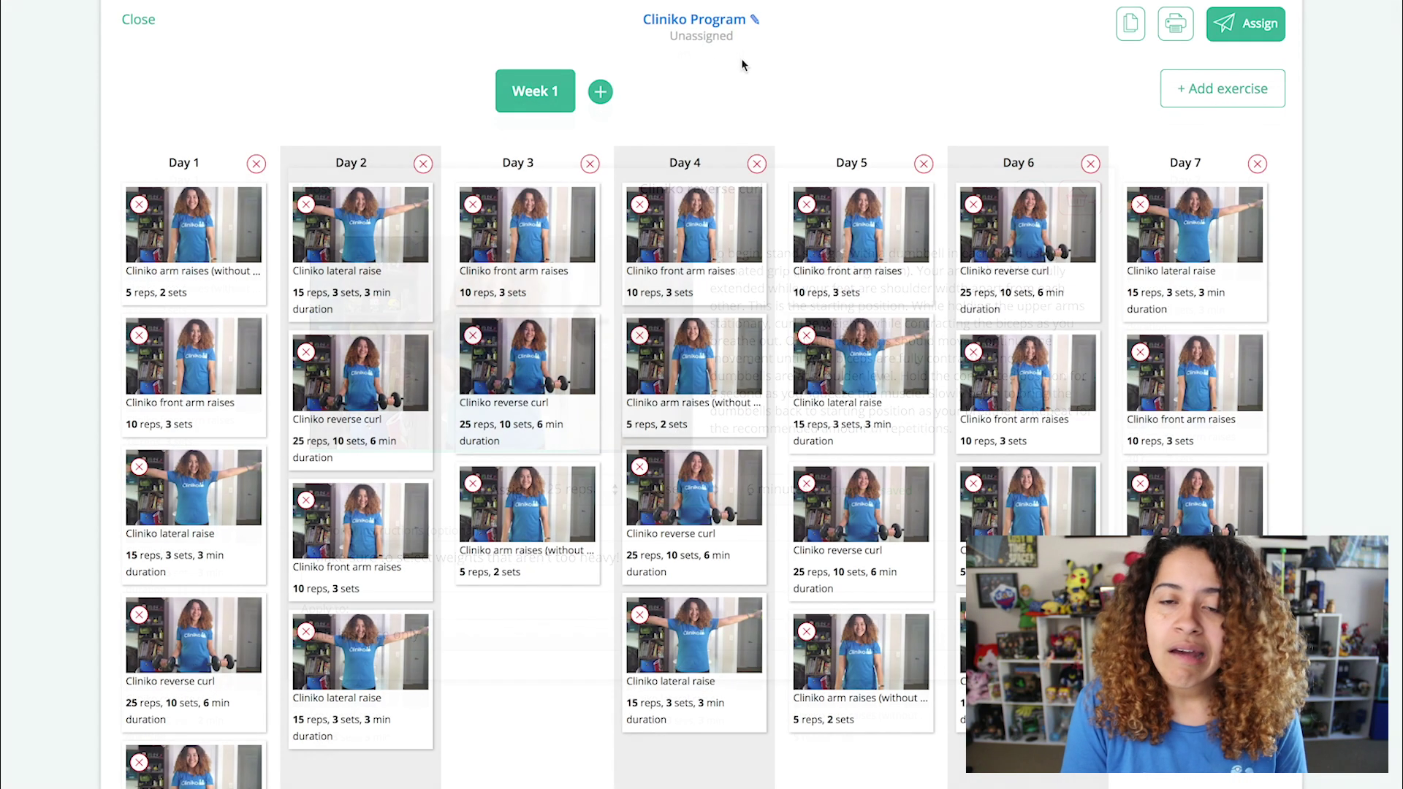
click(1237, 43)
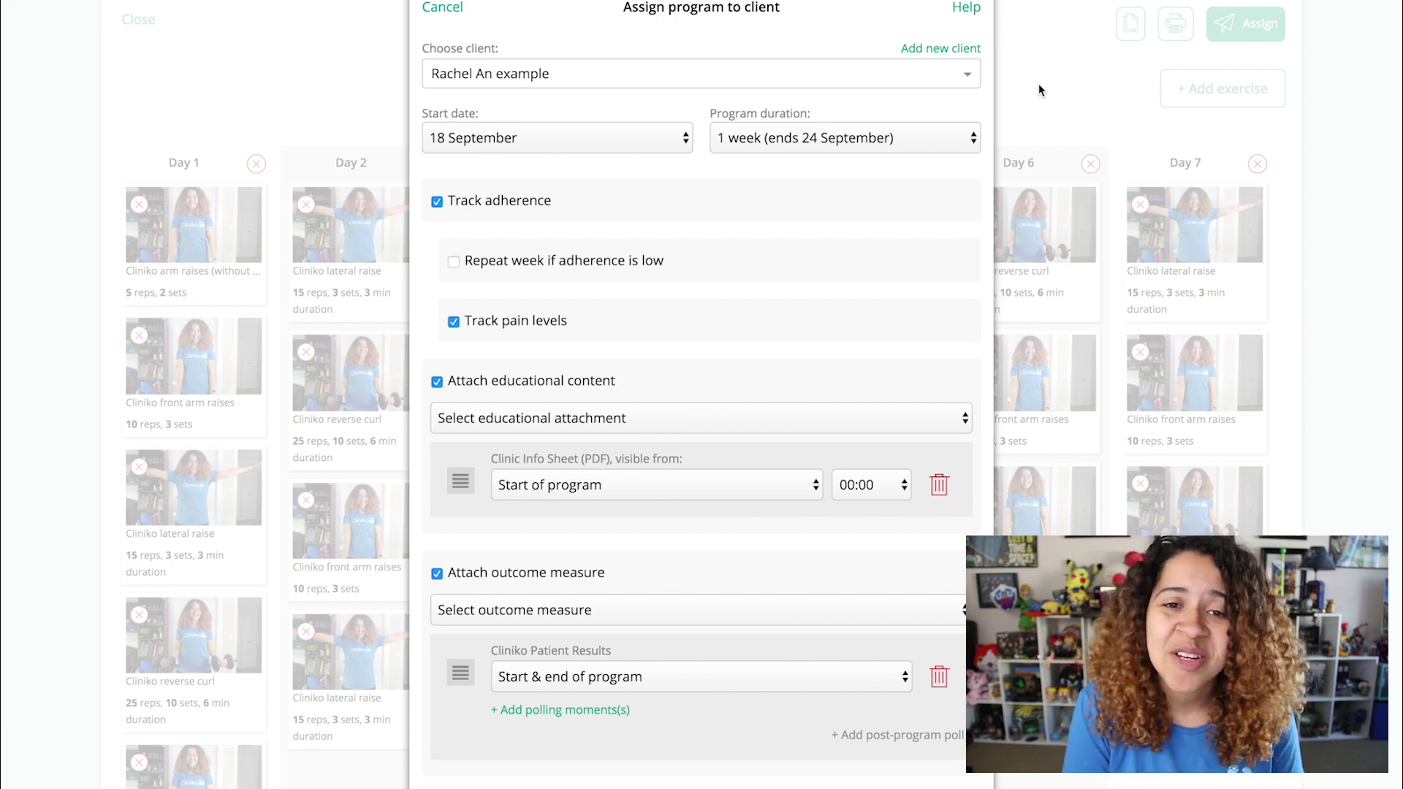
Confirm the assignment to the client with the comment "You'll do great!"
scroll(1037, 84, down, 3)
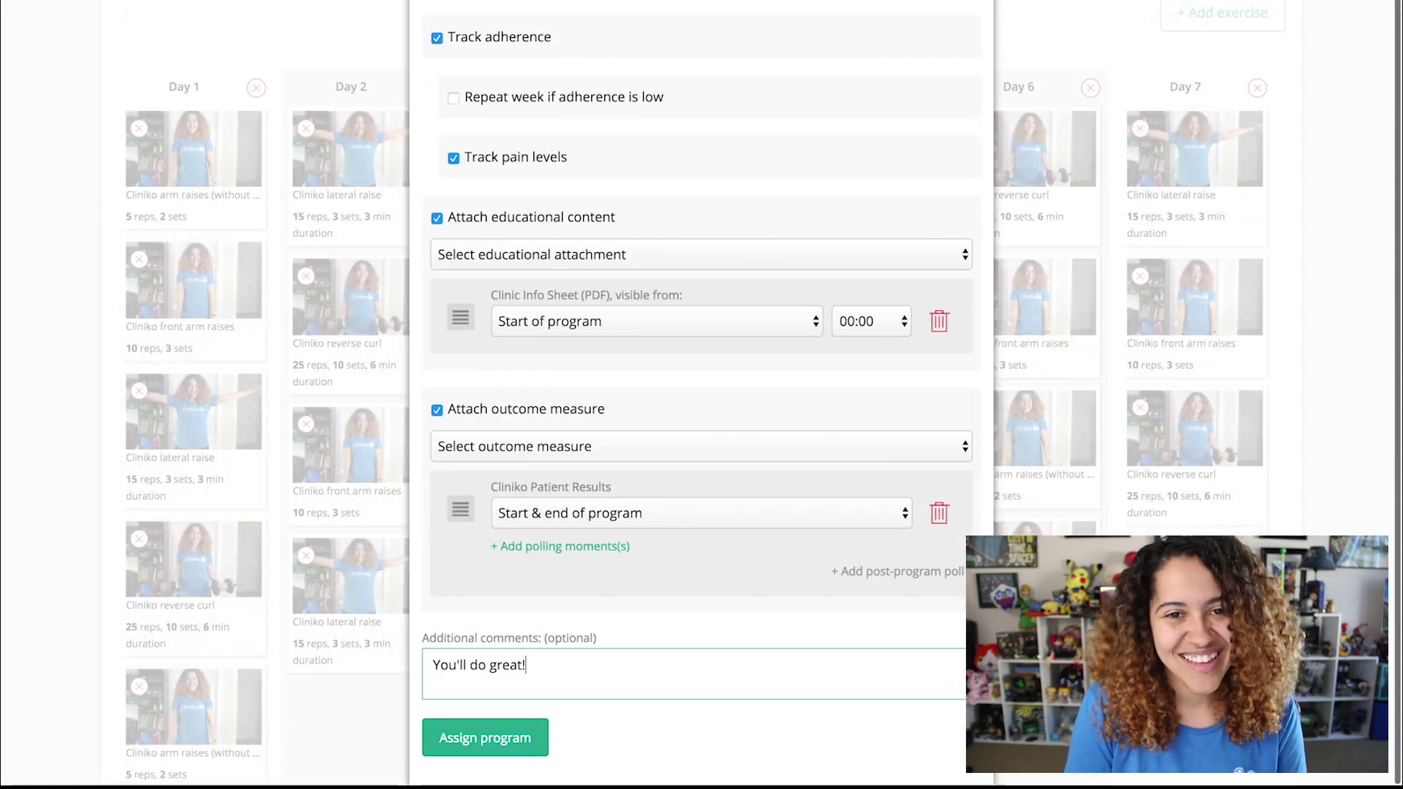
click(533, 744)
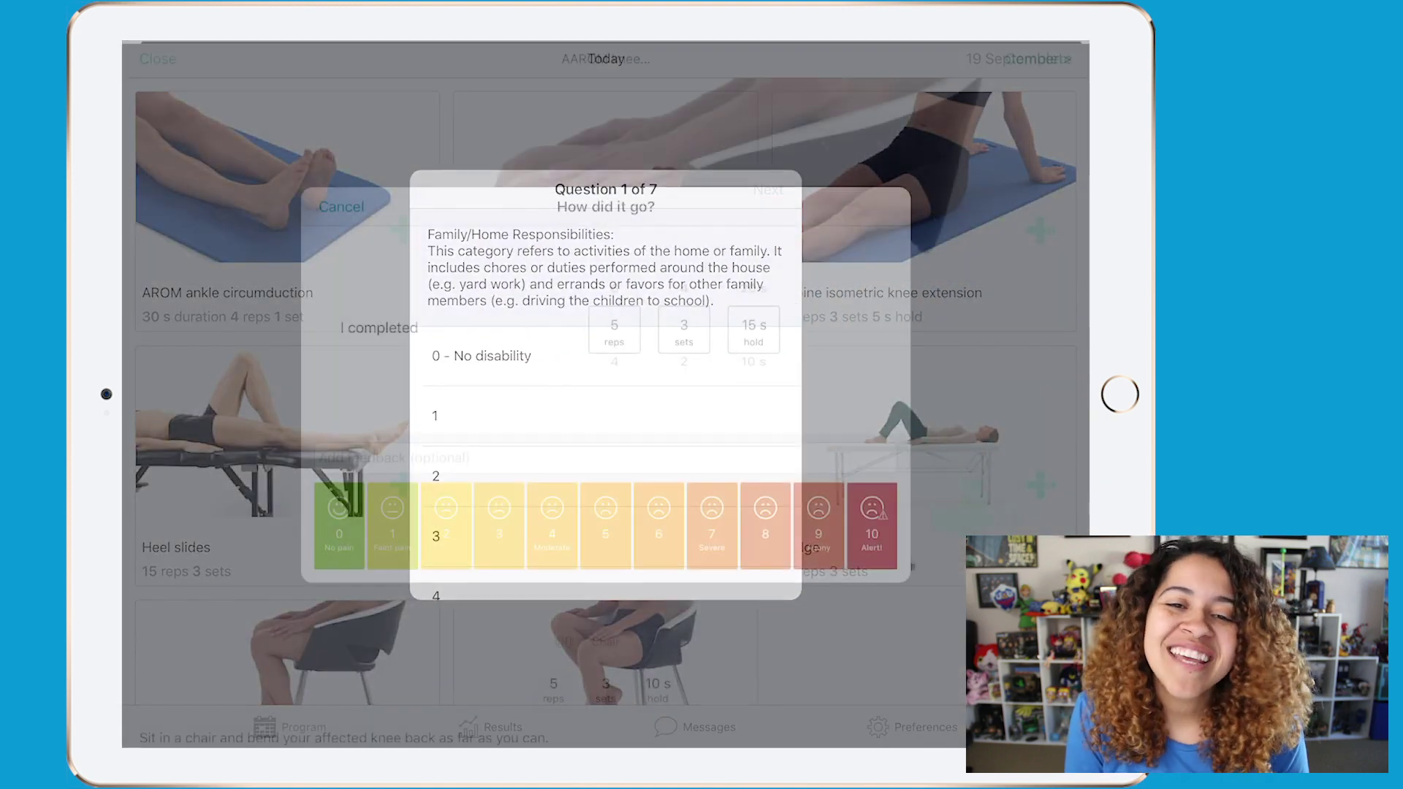
Log the knee exercise as 1 set with the feedback "Painful"
scroll(684, 329, down, 1)
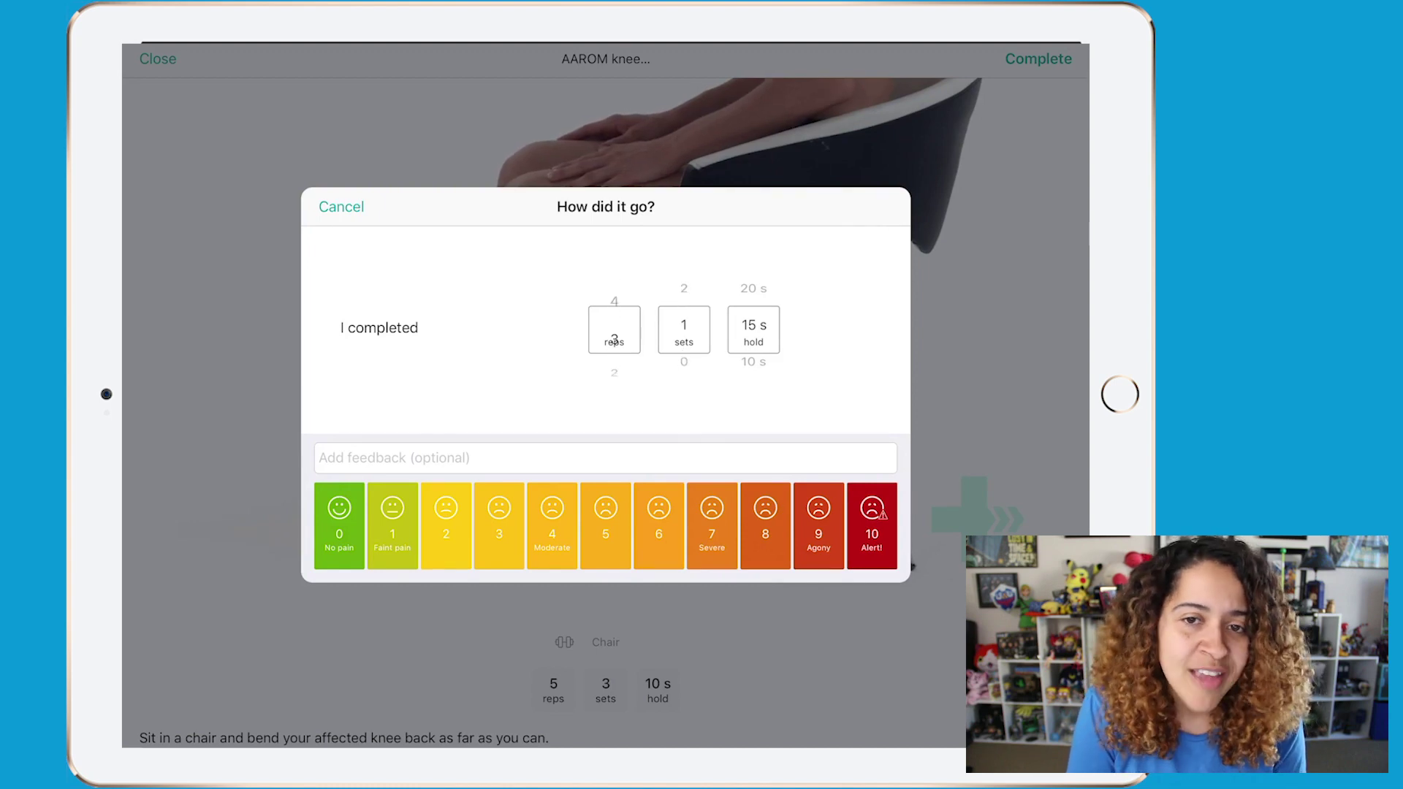
text(Painful)
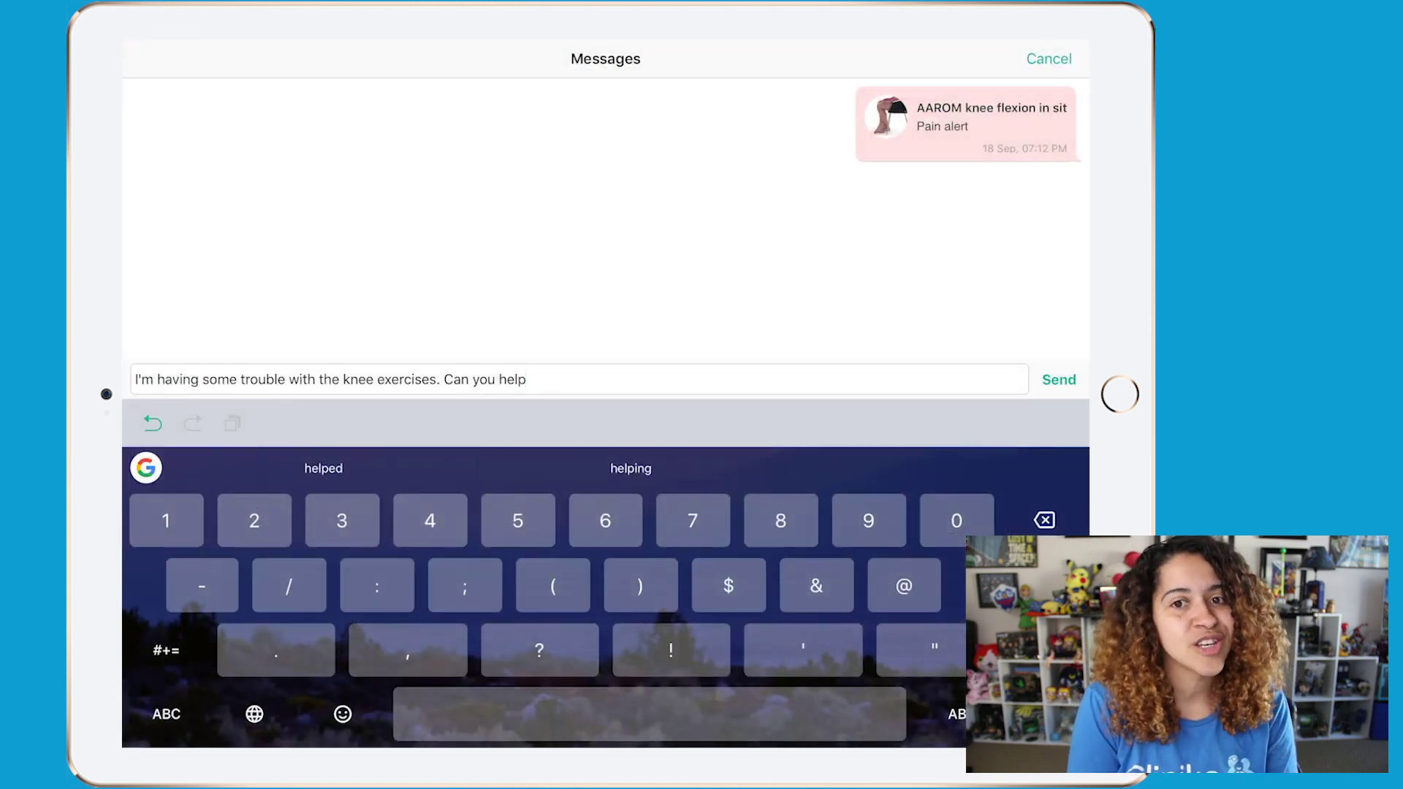
Finish the client check-in message with a question mark and send it
text(?)
click(1059, 380)
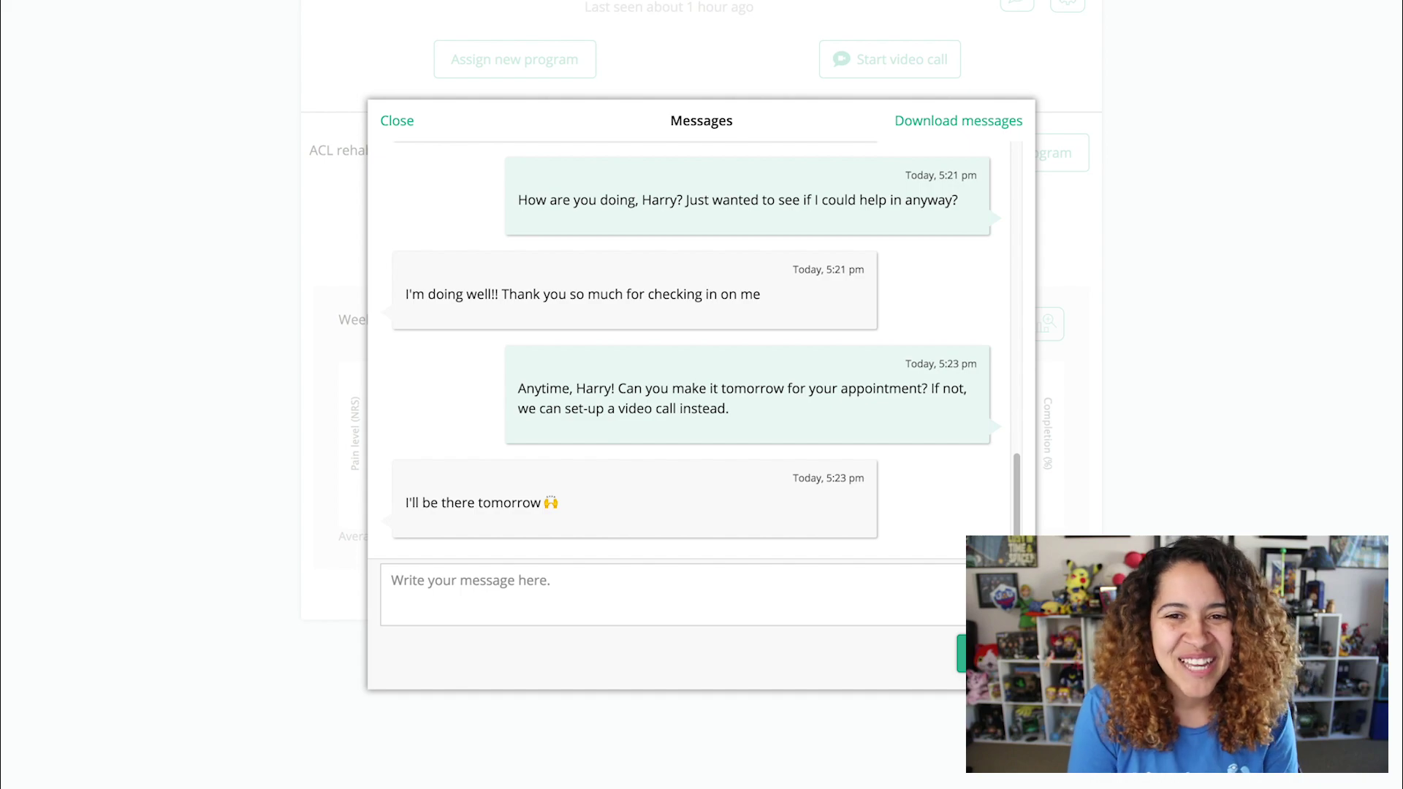
Swap the AROM ankle circumduction cards between days, then add Week 3 (2–8 Oct) copied from the previous week
drag(689, 234, 377, 248)
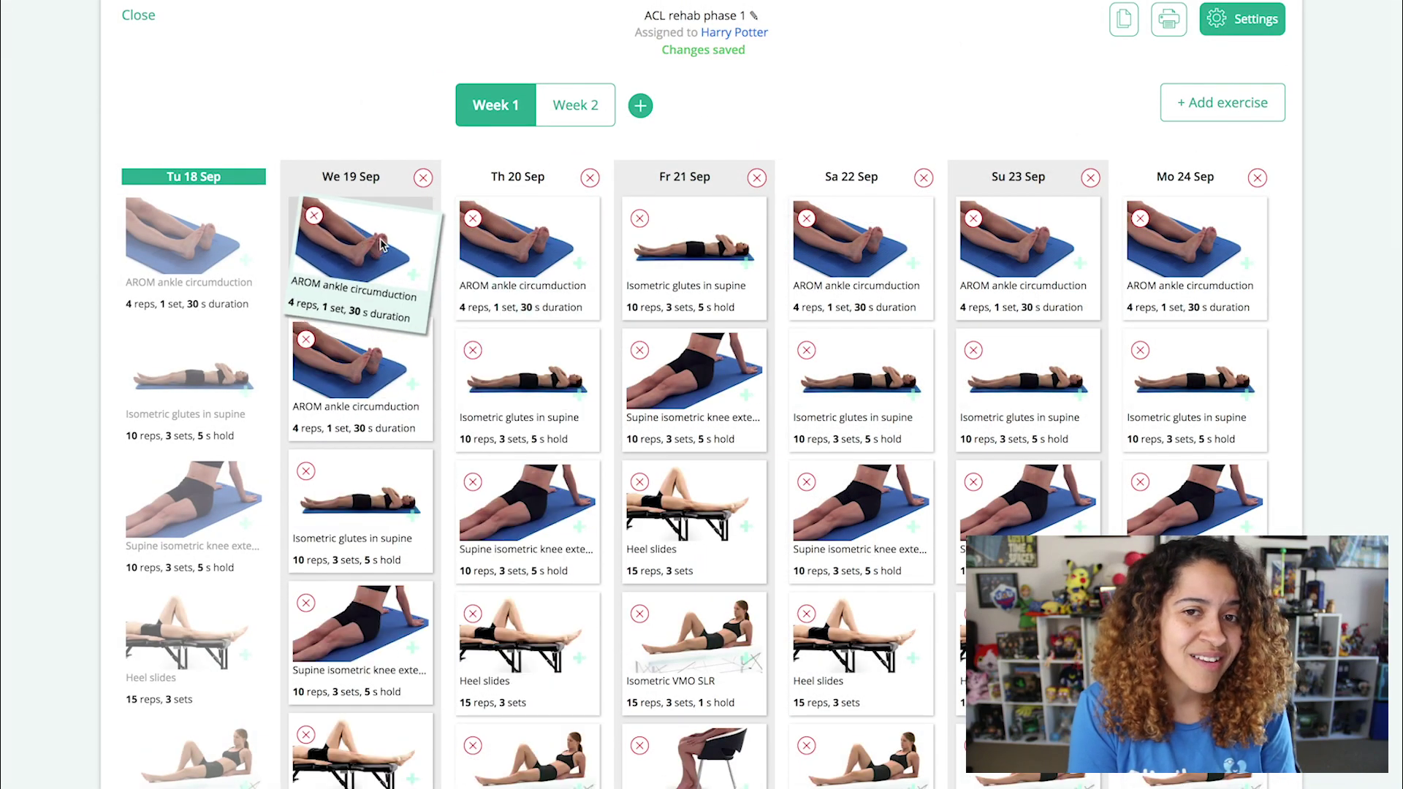
drag(360, 416, 703, 534)
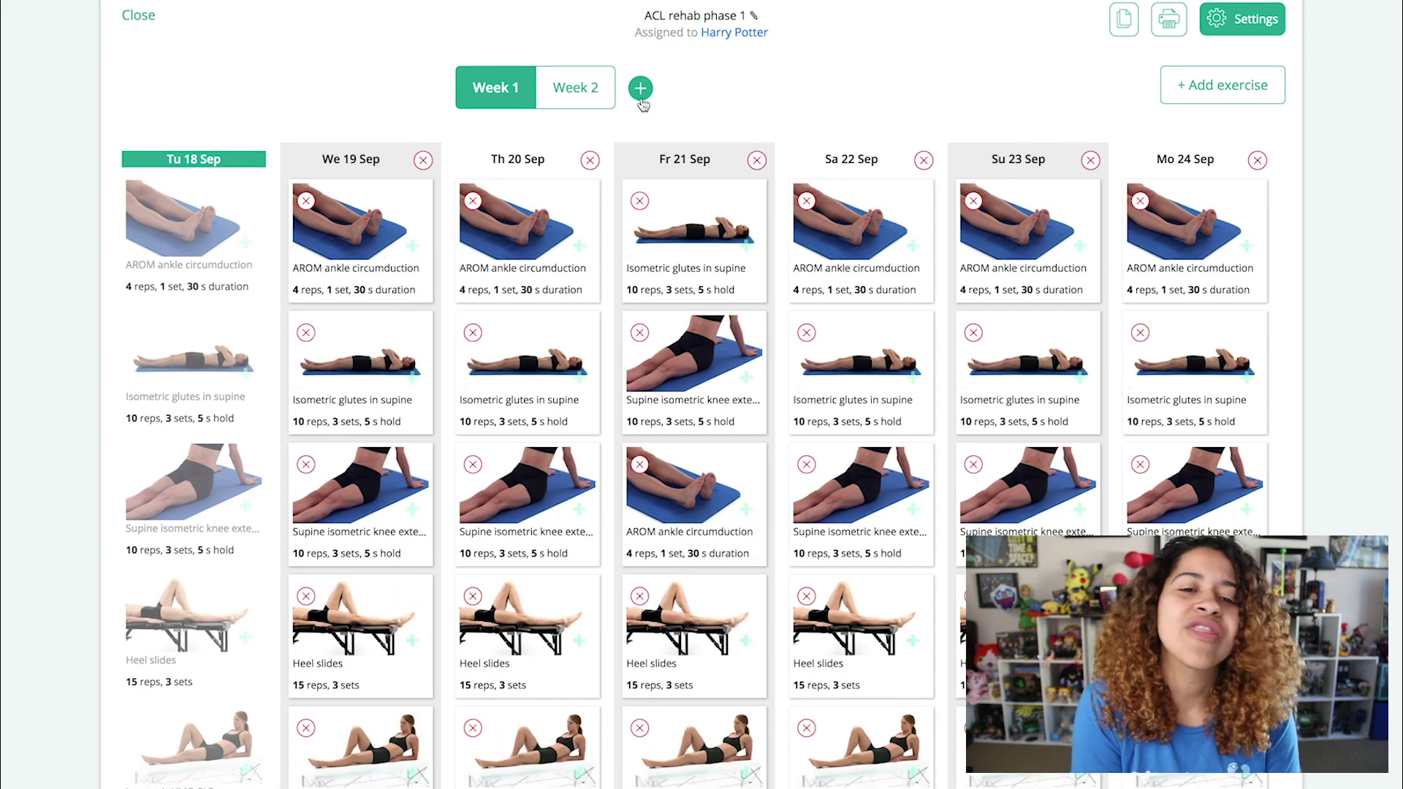
click(640, 89)
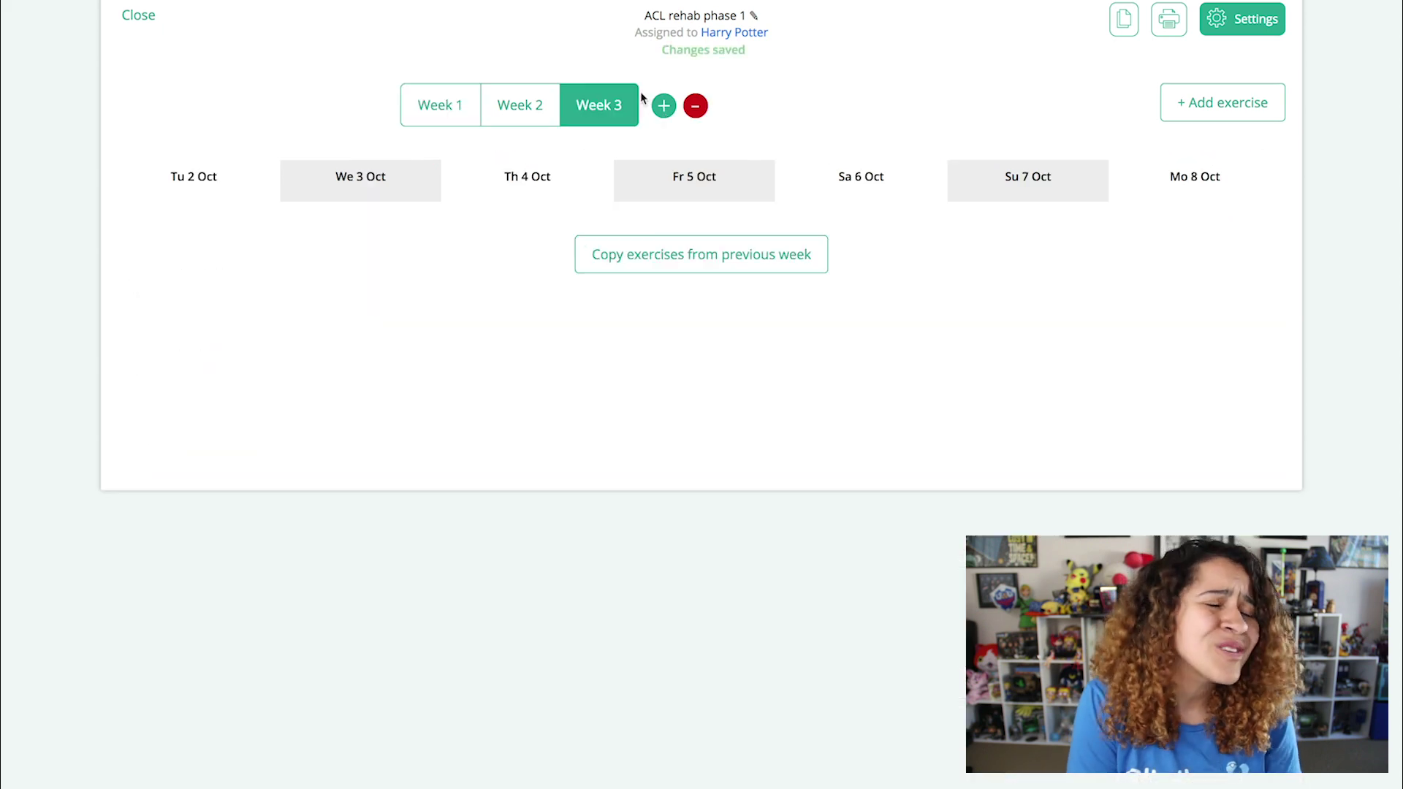
click(659, 252)
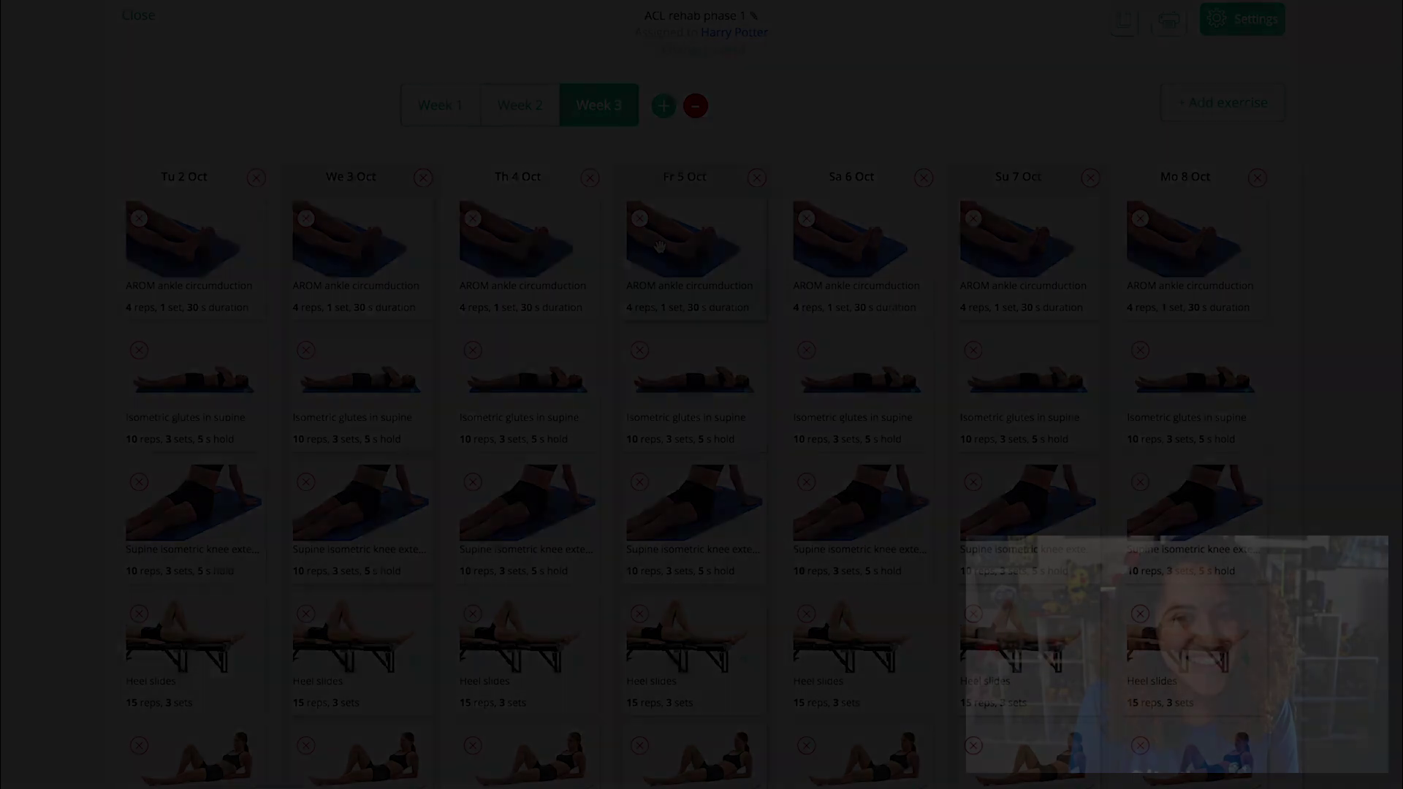